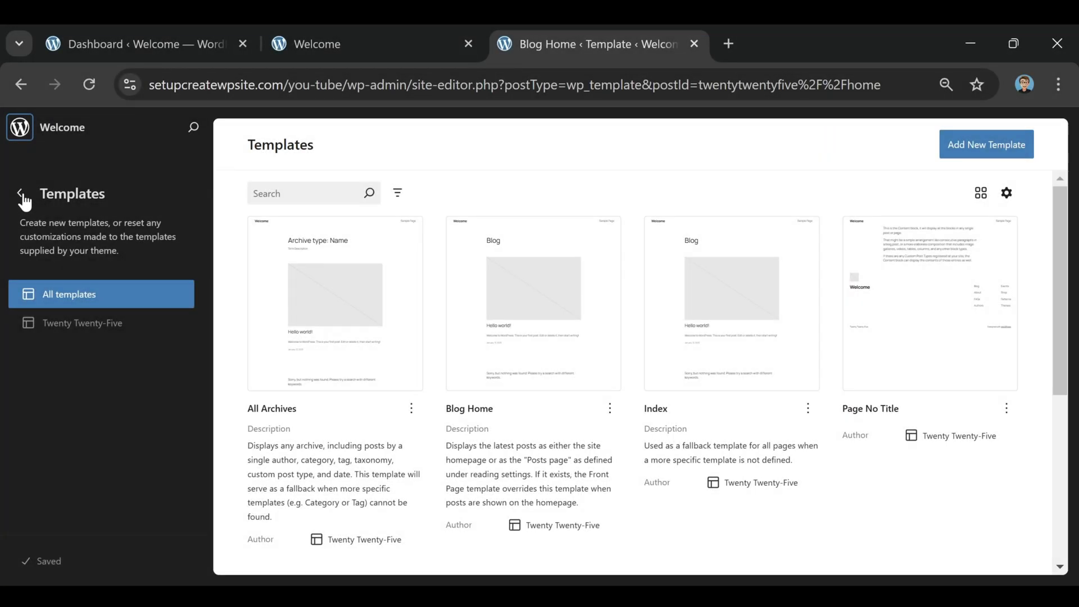
Move Sample Page to the trash so only the Privacy Policy draft remains in Pages.
left_click(21, 194)
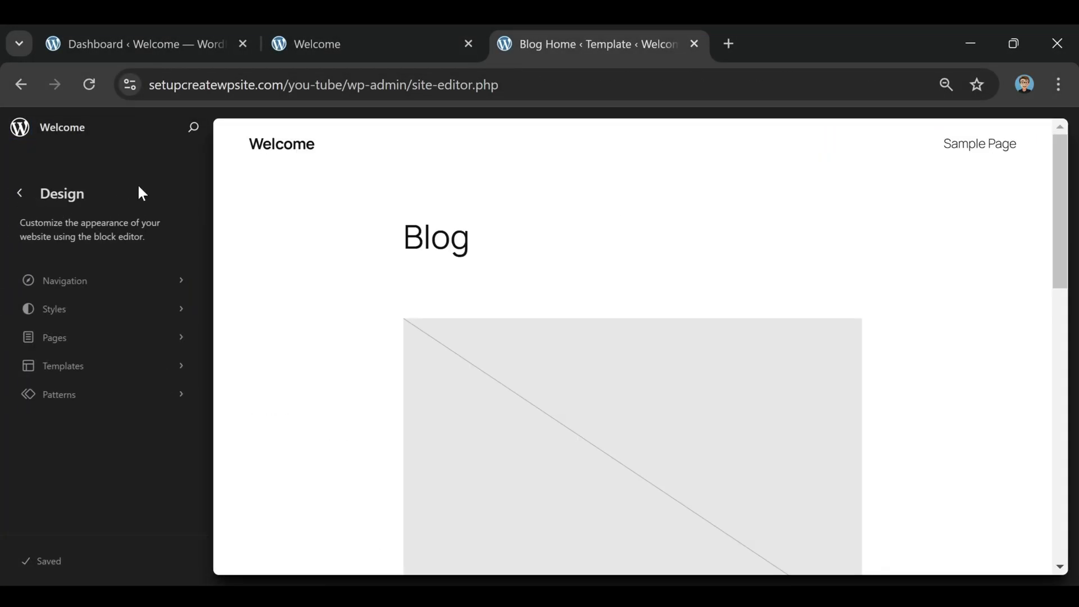
left_click(65, 348)
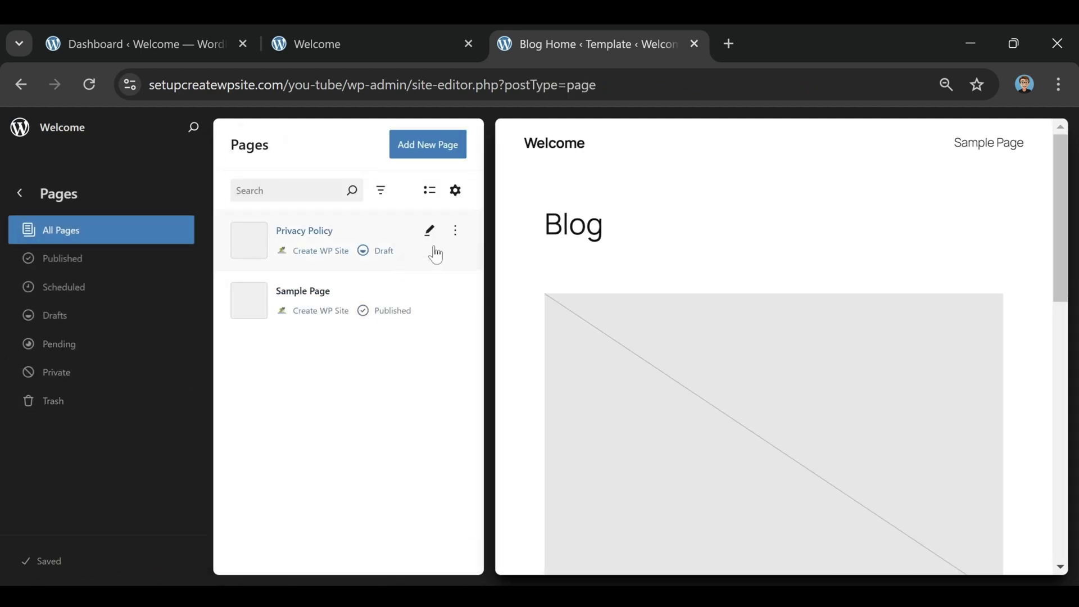
left_click(455, 293)
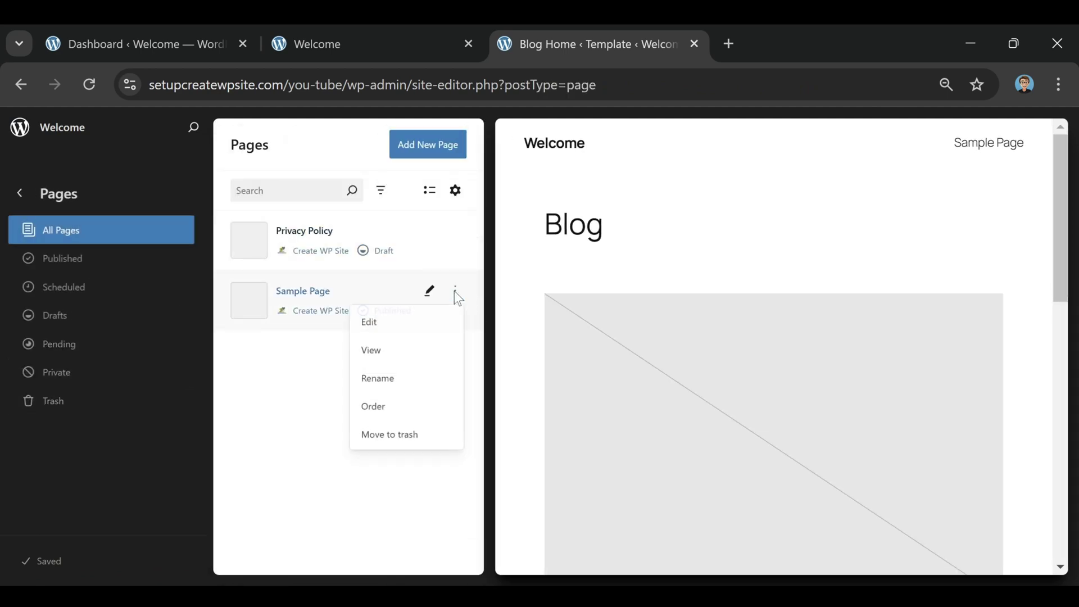
left_click(410, 431)
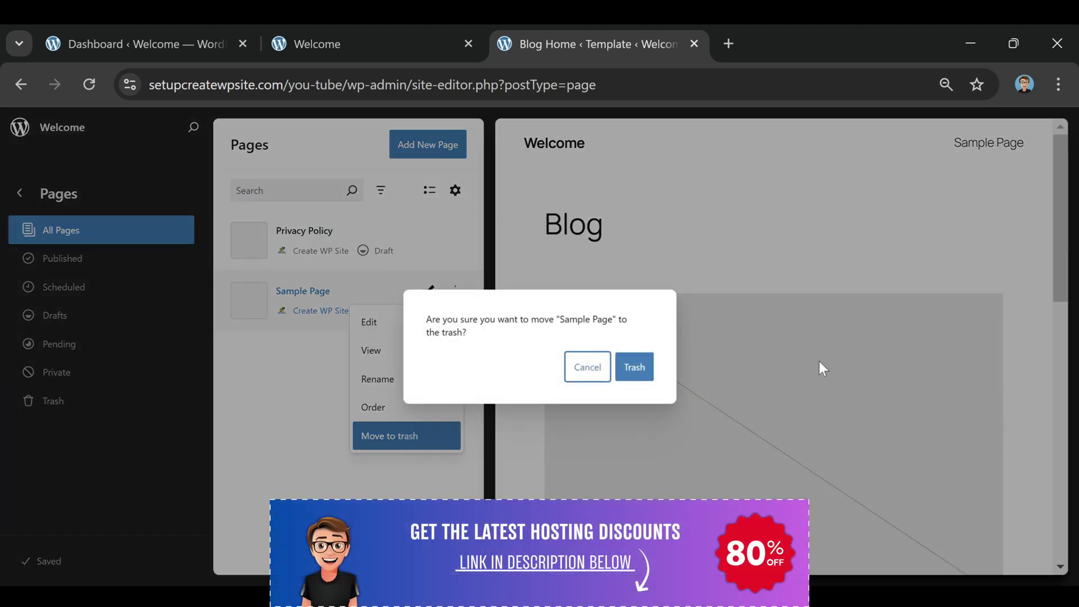
left_click(634, 367)
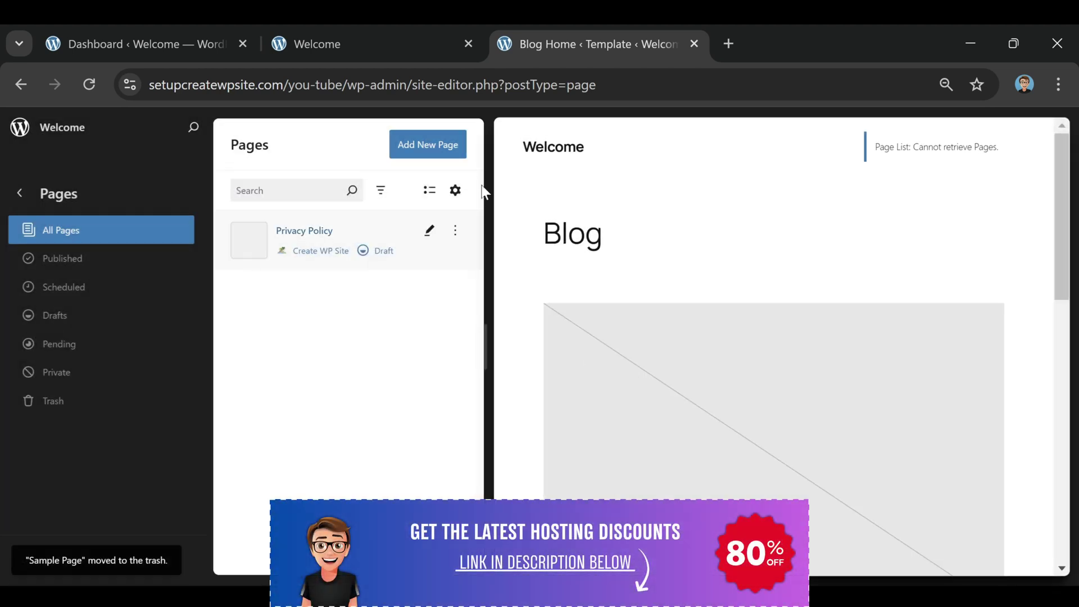
Create a blank page titled 'Home' without a pattern, publish it, and return to Pages.
left_click(430, 147)
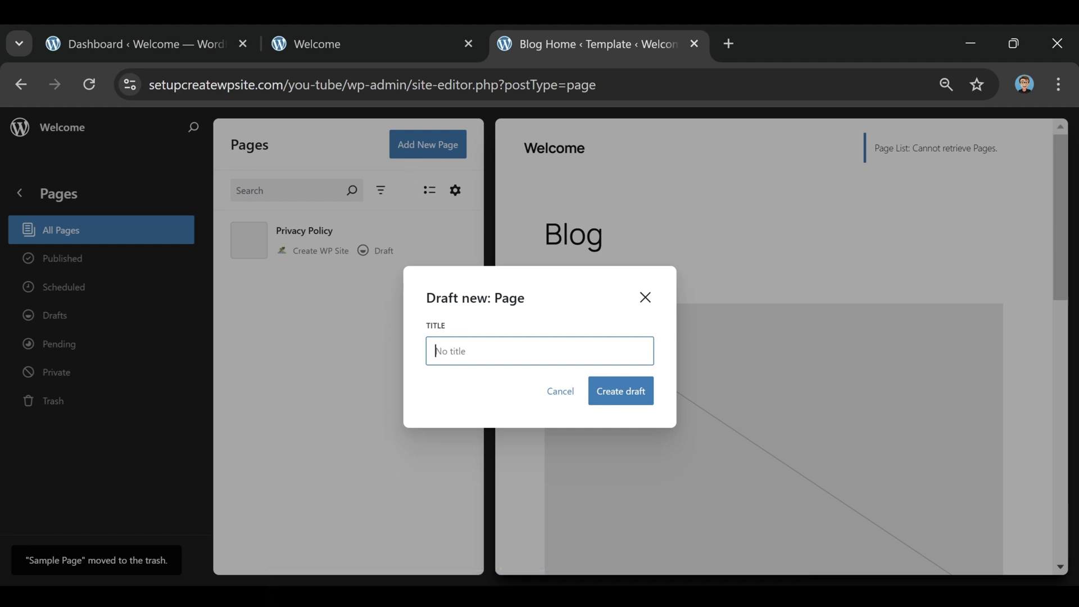
key("Down")
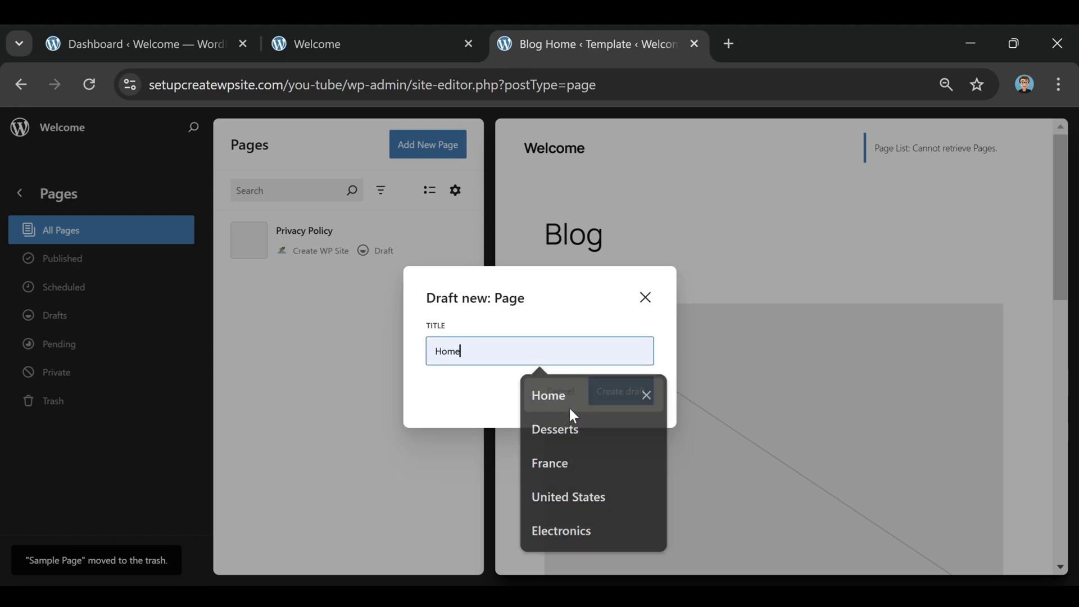
left_click(569, 406)
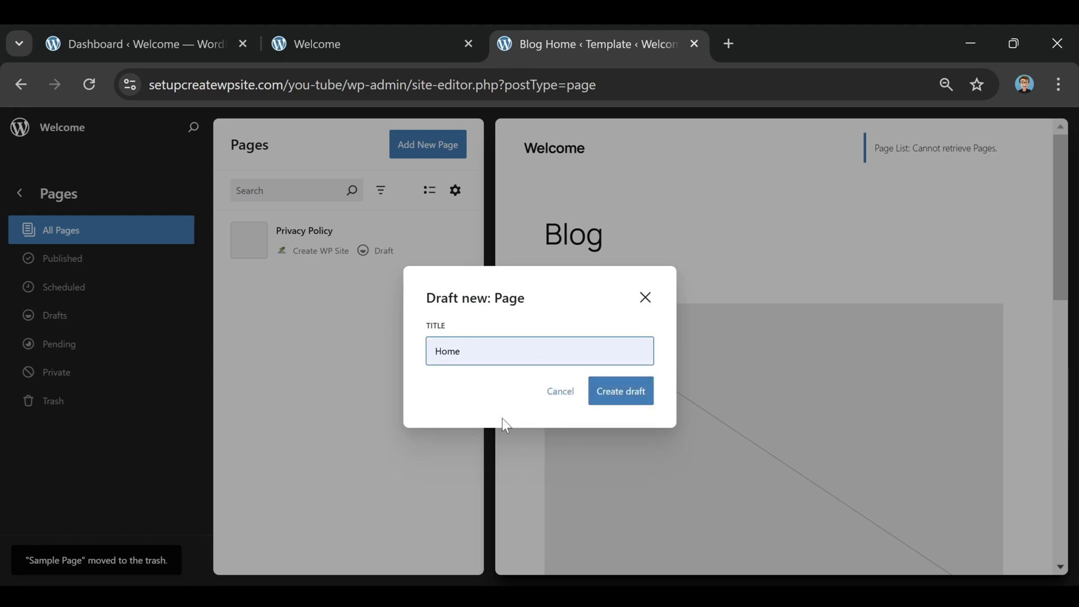
left_click(630, 406)
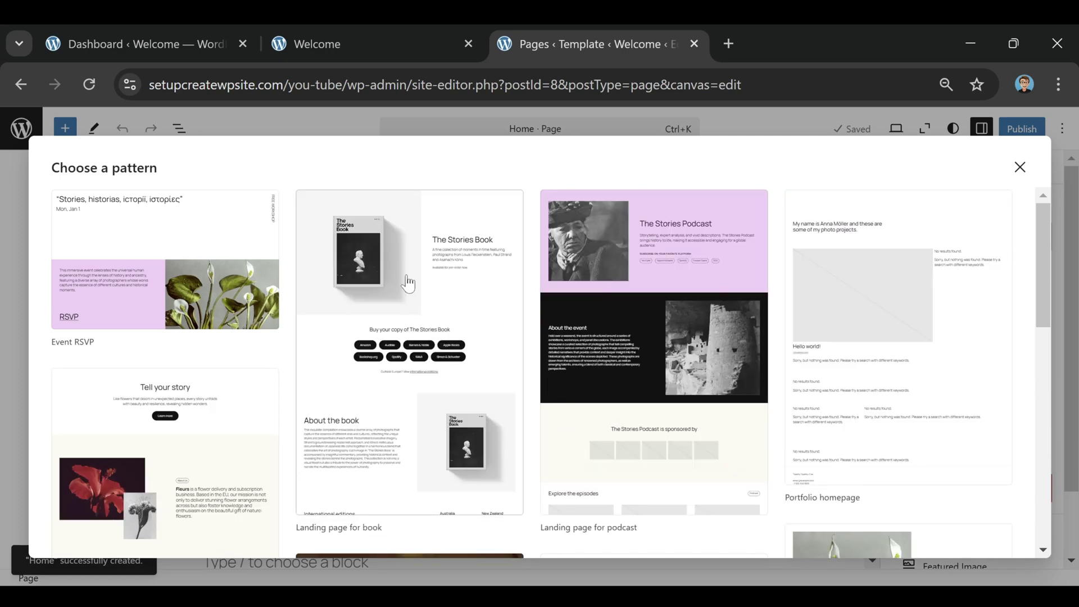
left_click(1020, 168)
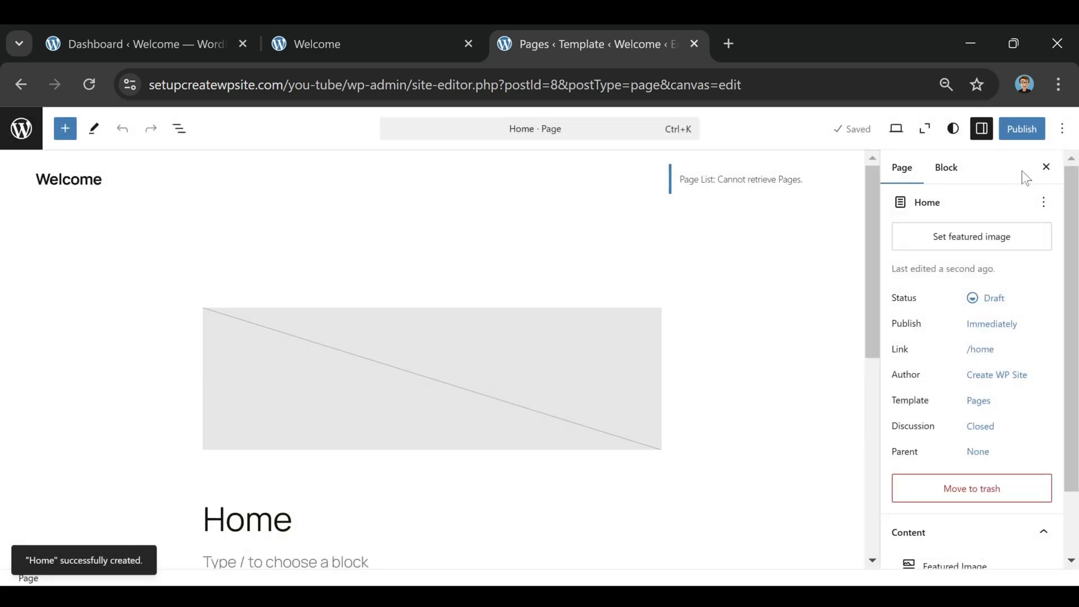
left_click(1025, 134)
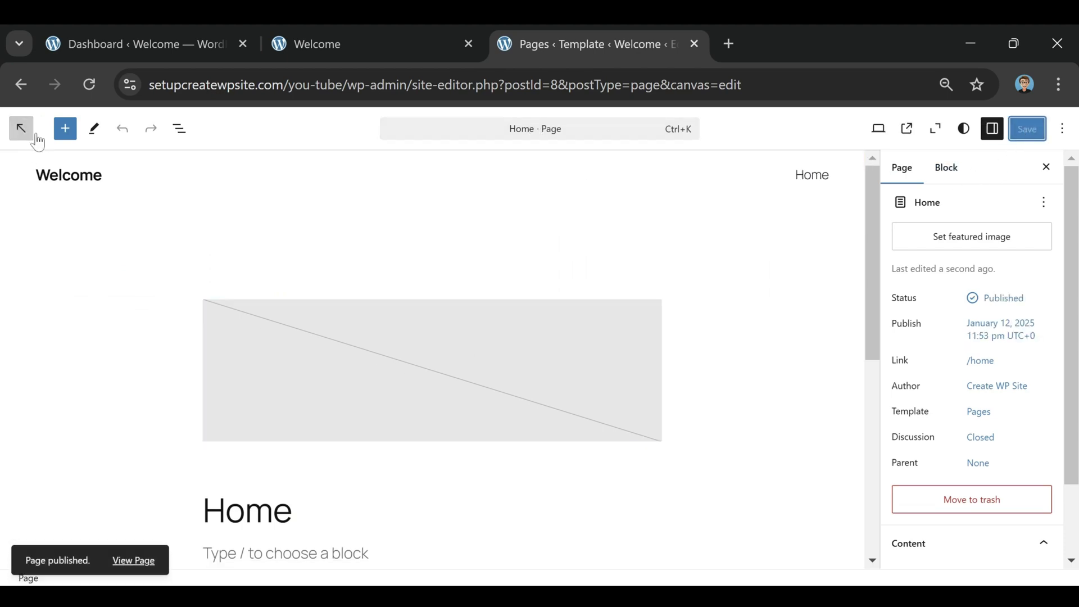
left_click(20, 130)
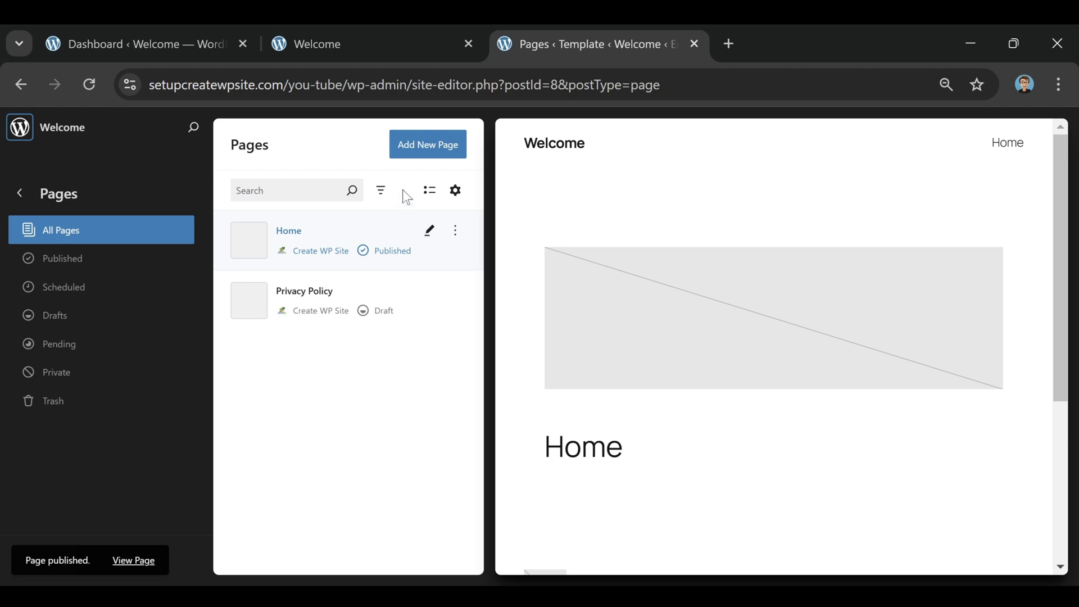
Create and publish a blank page titled 'Blog', then return to Pages.
left_click(421, 156)
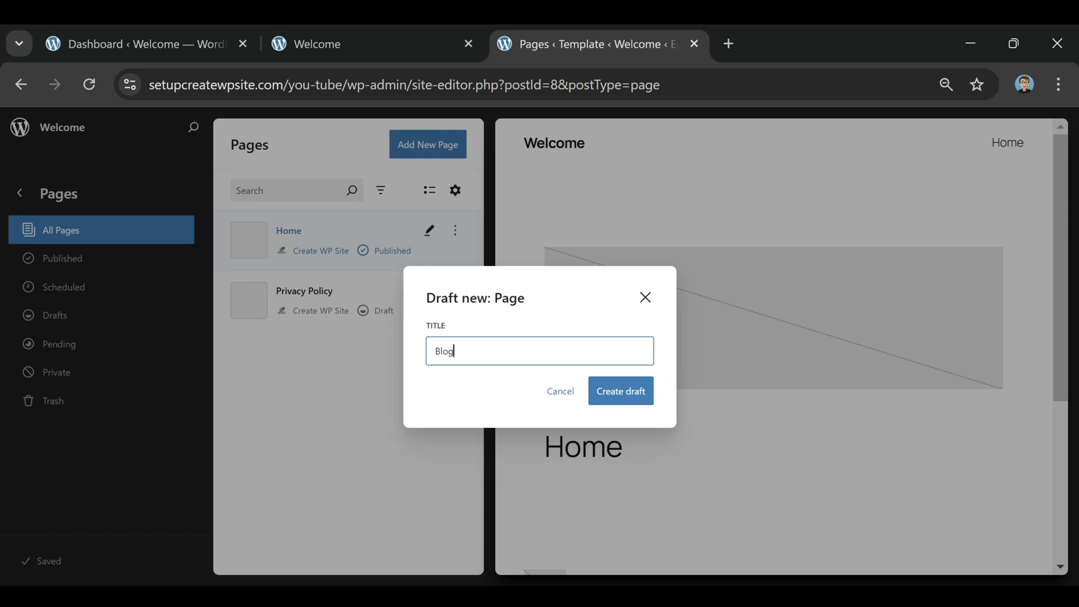
left_click(620, 401)
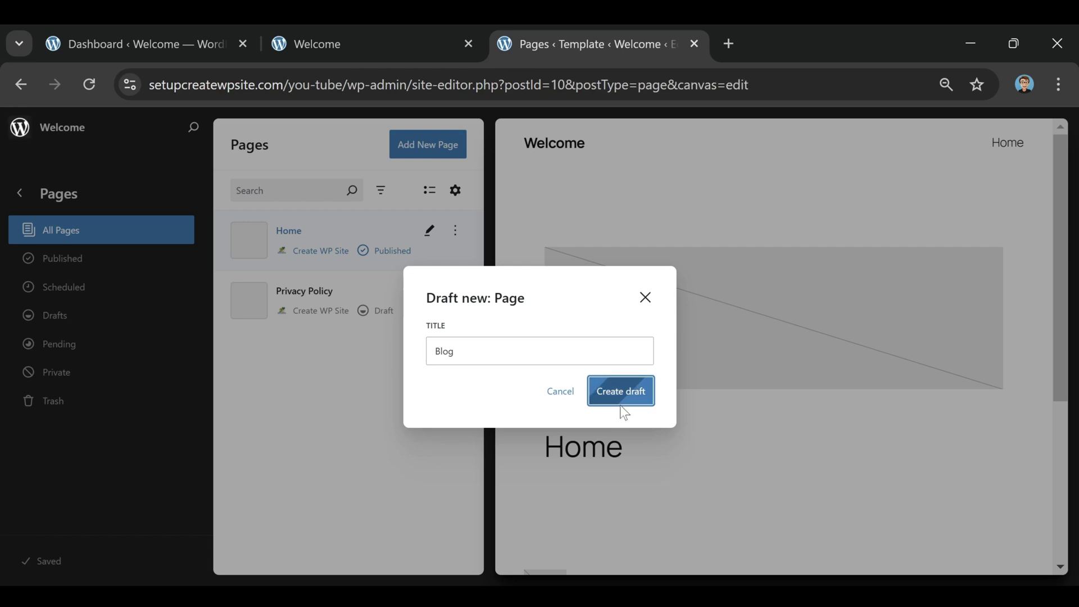
left_click(1021, 168)
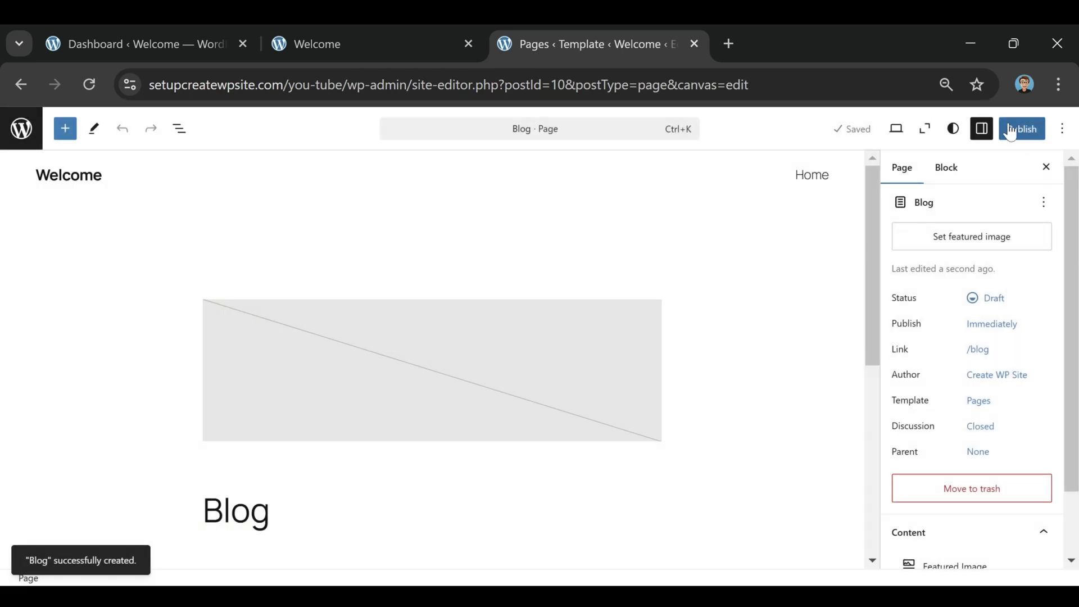
left_click(1010, 128)
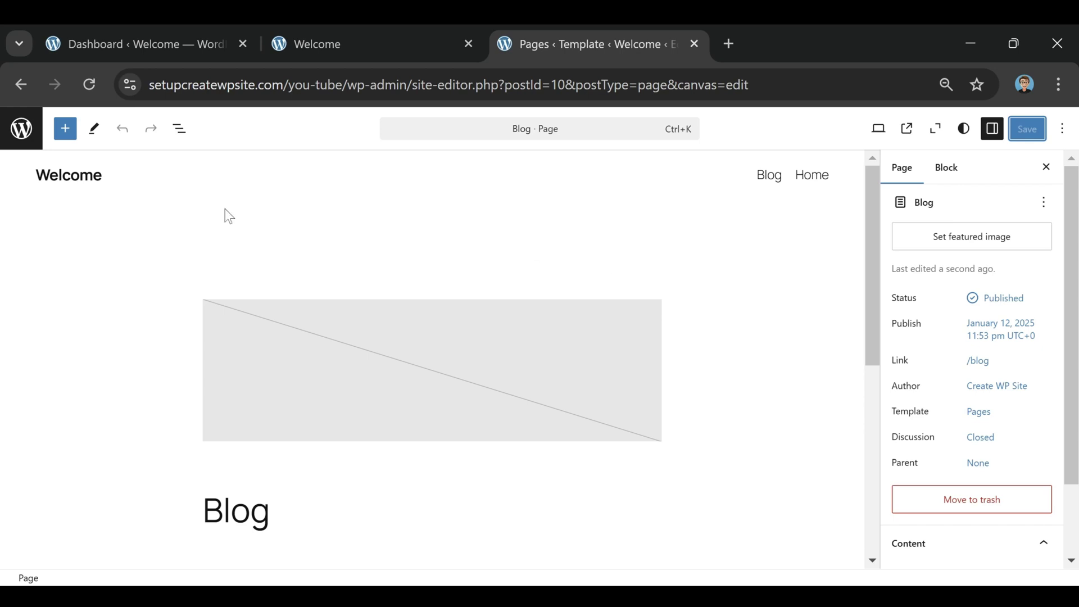
left_click(23, 128)
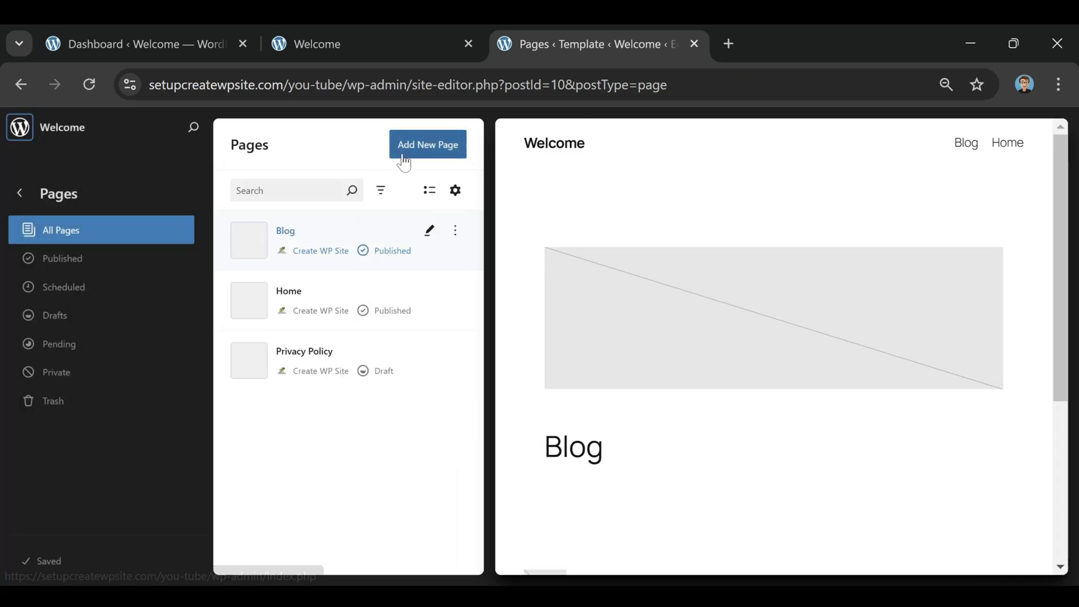
Create a blank page titled 'Contact' without a pattern and return to Pages.
left_click(403, 163)
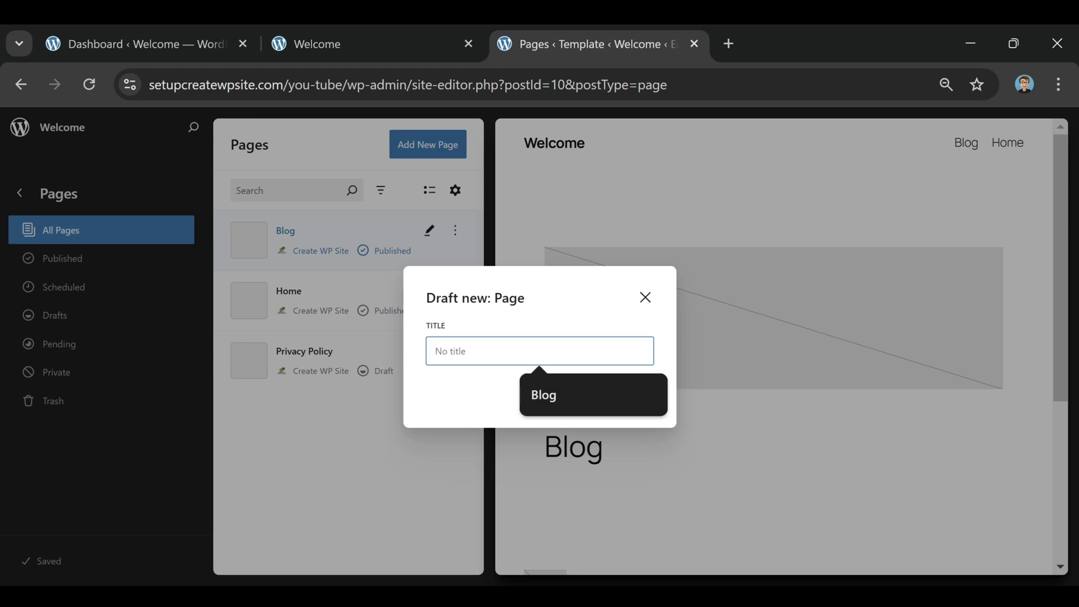
type("Contact")
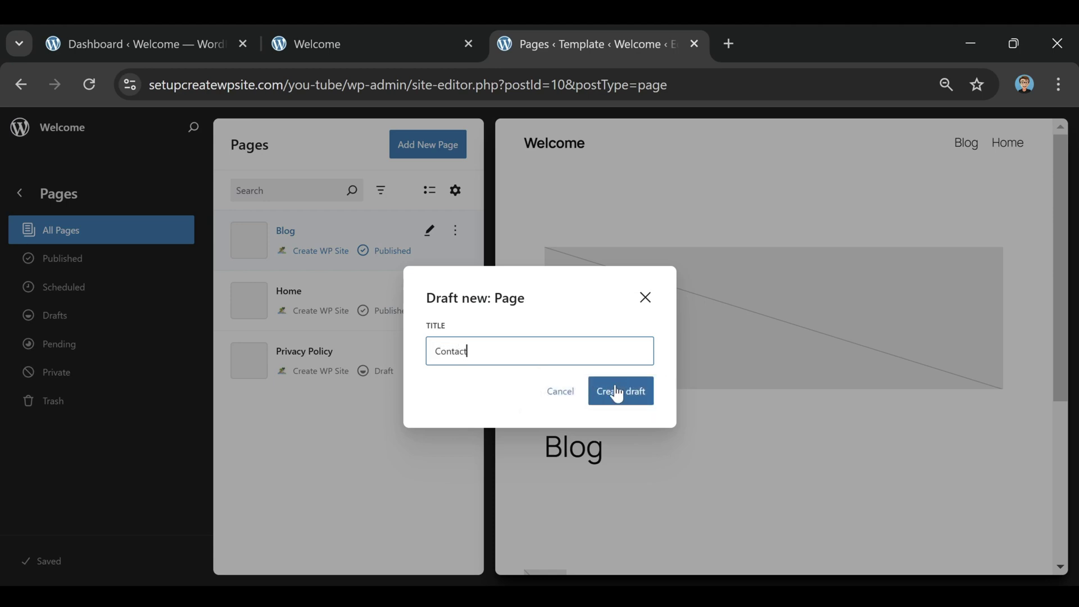
left_click(614, 389)
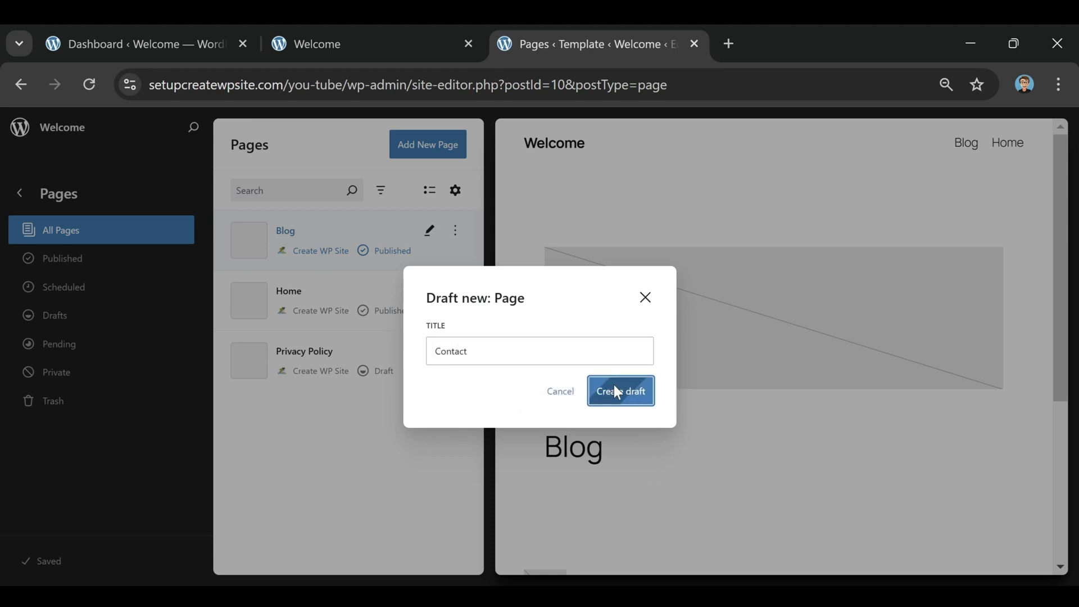
left_click(1020, 167)
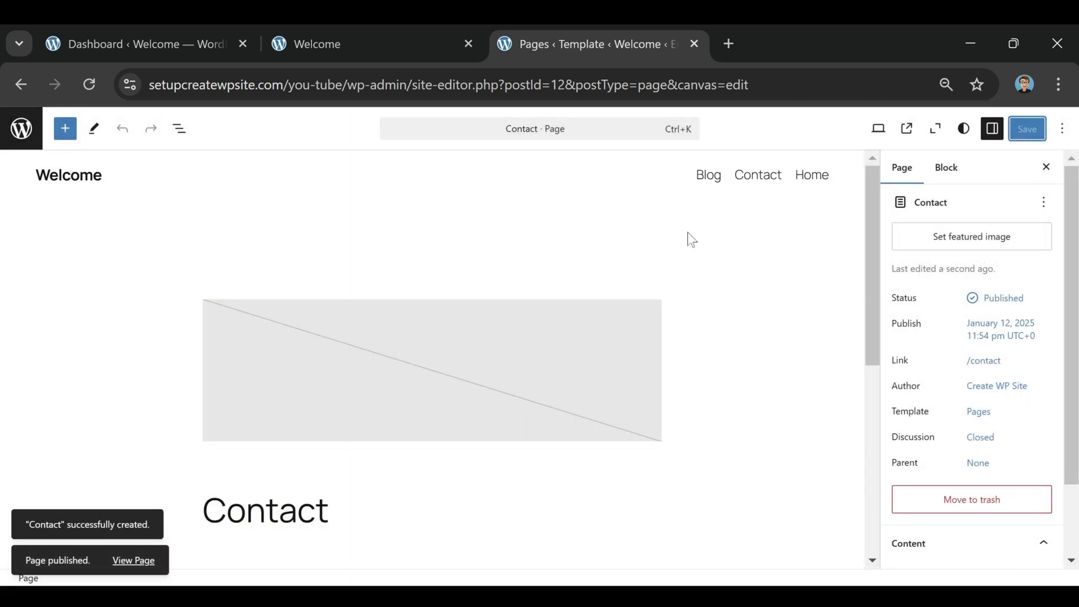
left_click(21, 128)
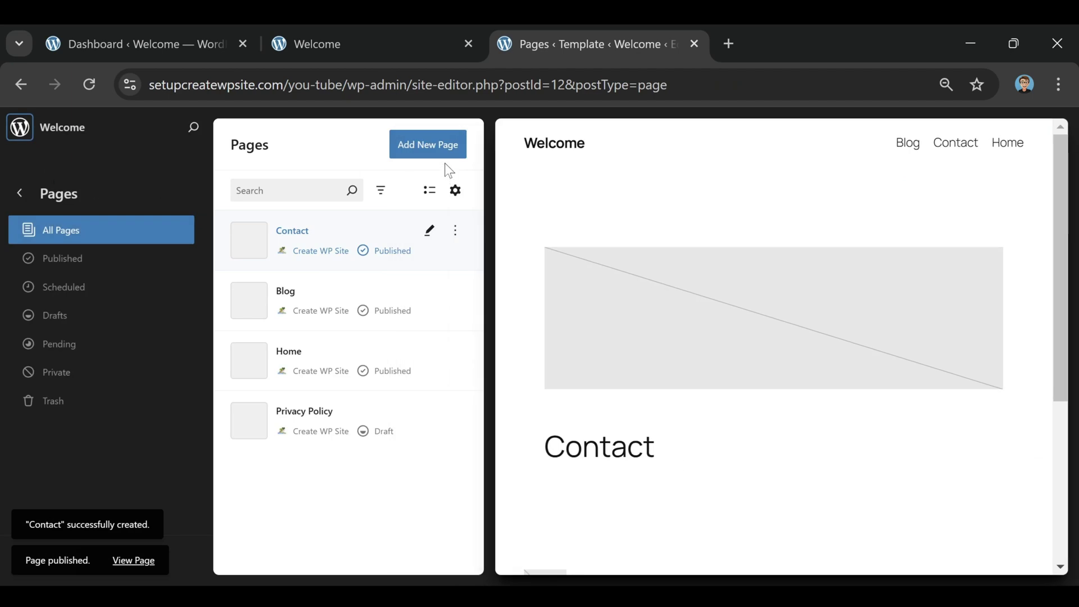
Create and publish a blank page titled 'About', then return to Pages.
left_click(430, 148)
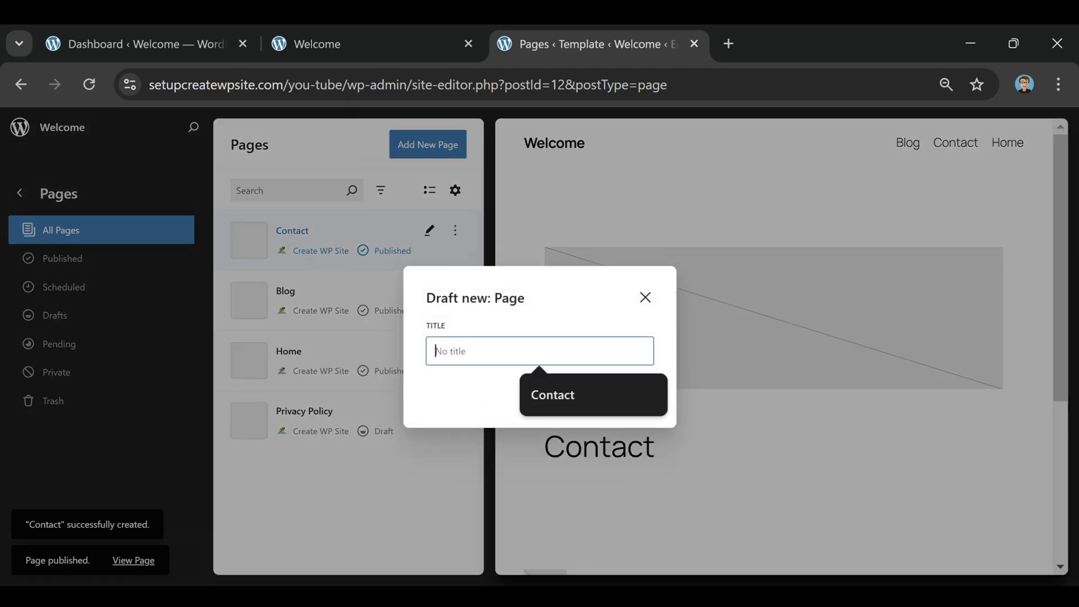
type("About")
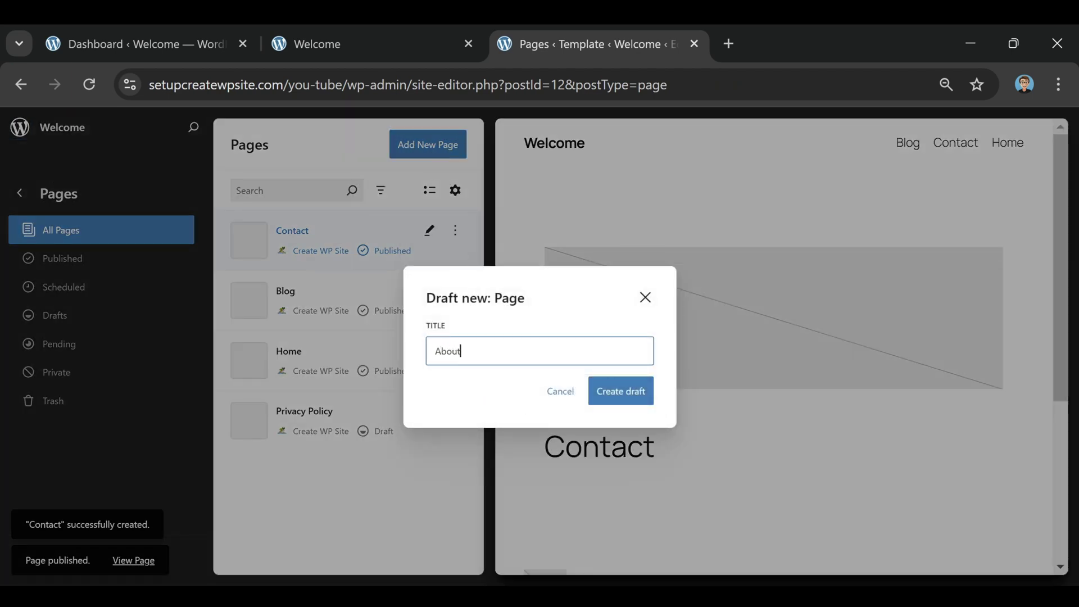
left_click(641, 389)
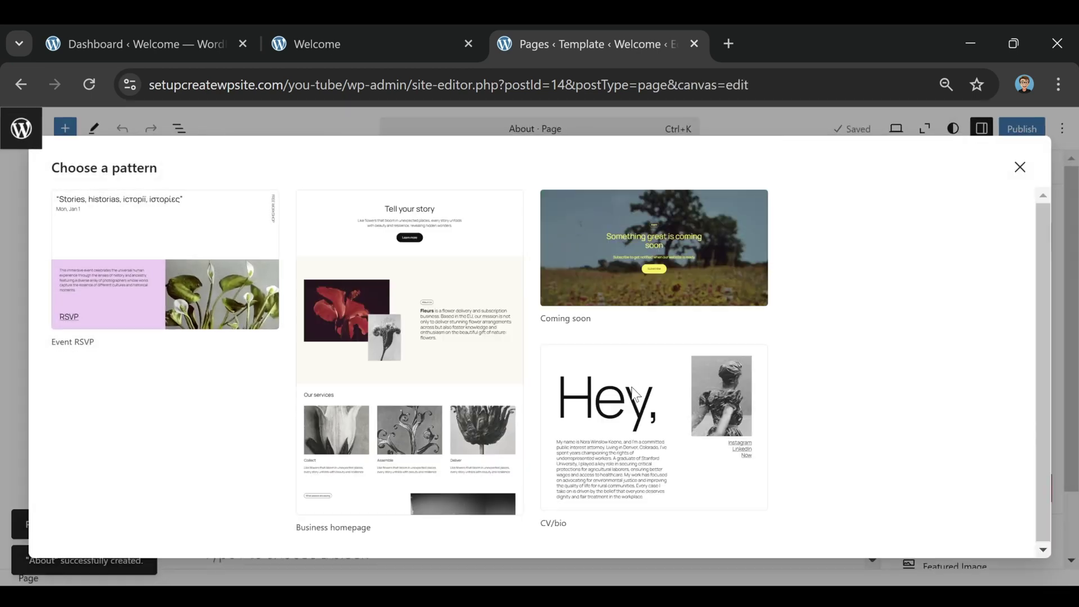
left_click(1020, 169)
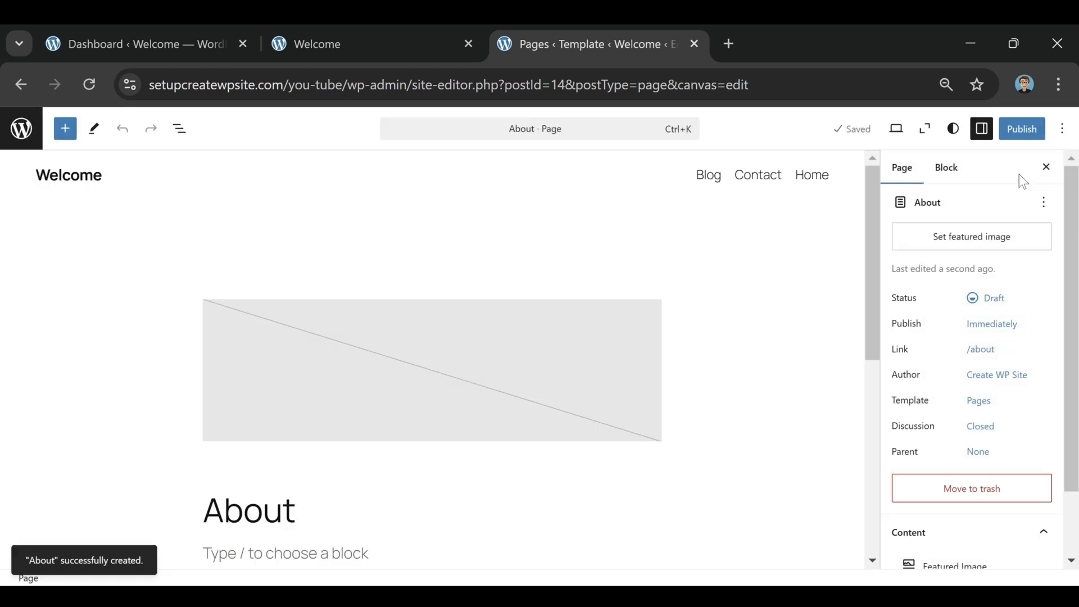
left_click(1022, 129)
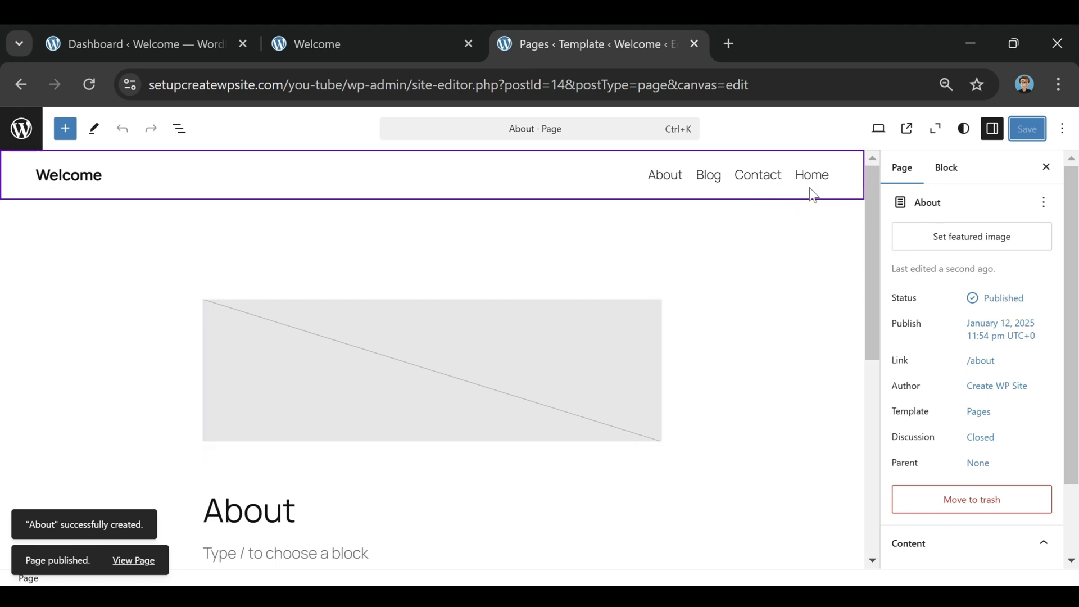
left_click(607, 231)
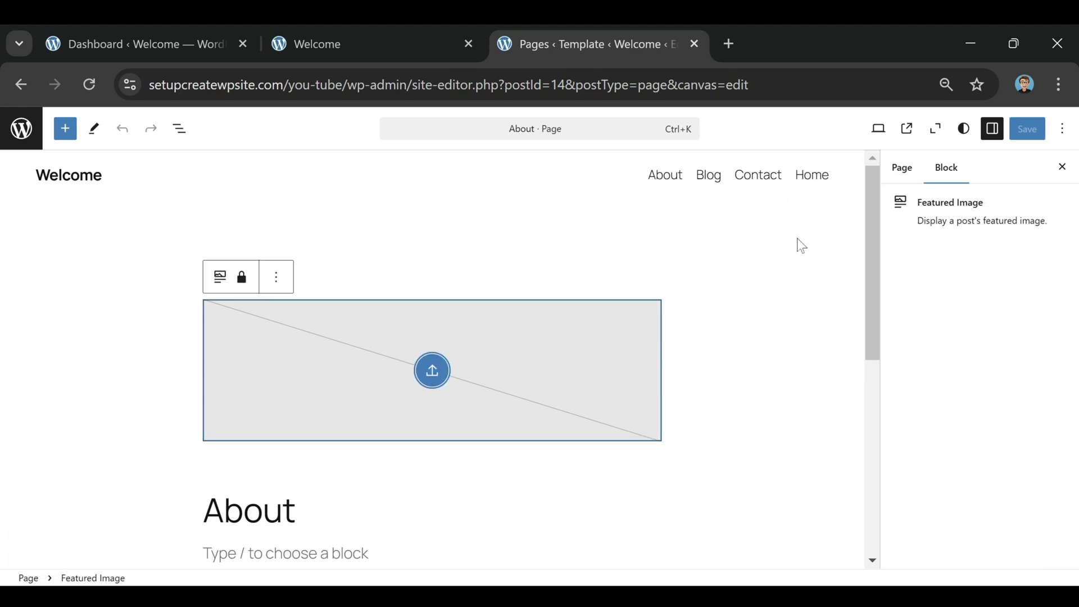
left_click(23, 131)
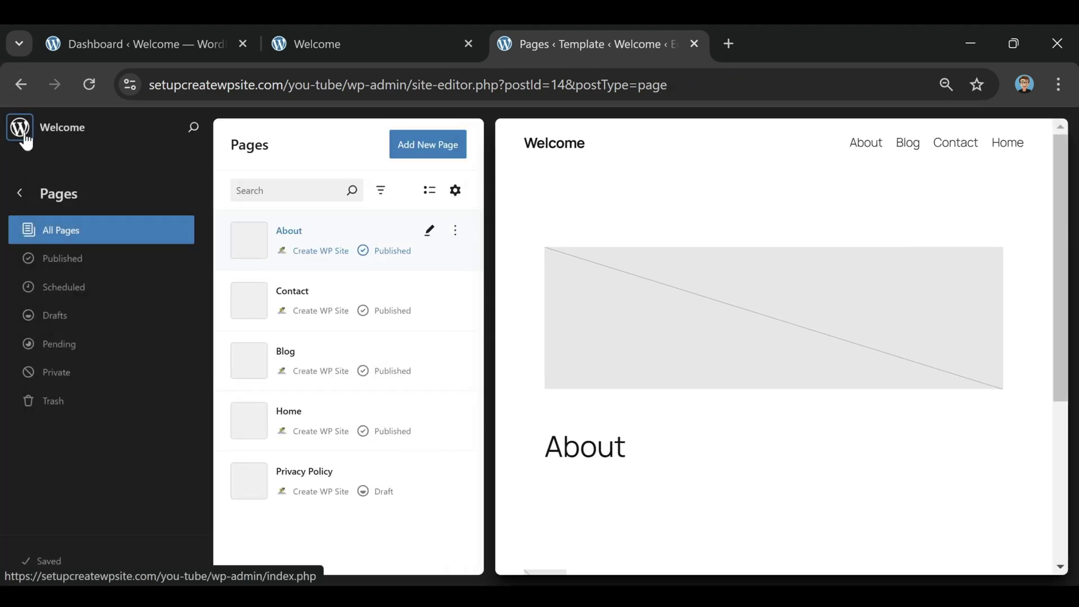
Preview the Dusk, Noon, Afternoon and Twilight styles, then apply the dark Evening variation.
left_click(20, 193)
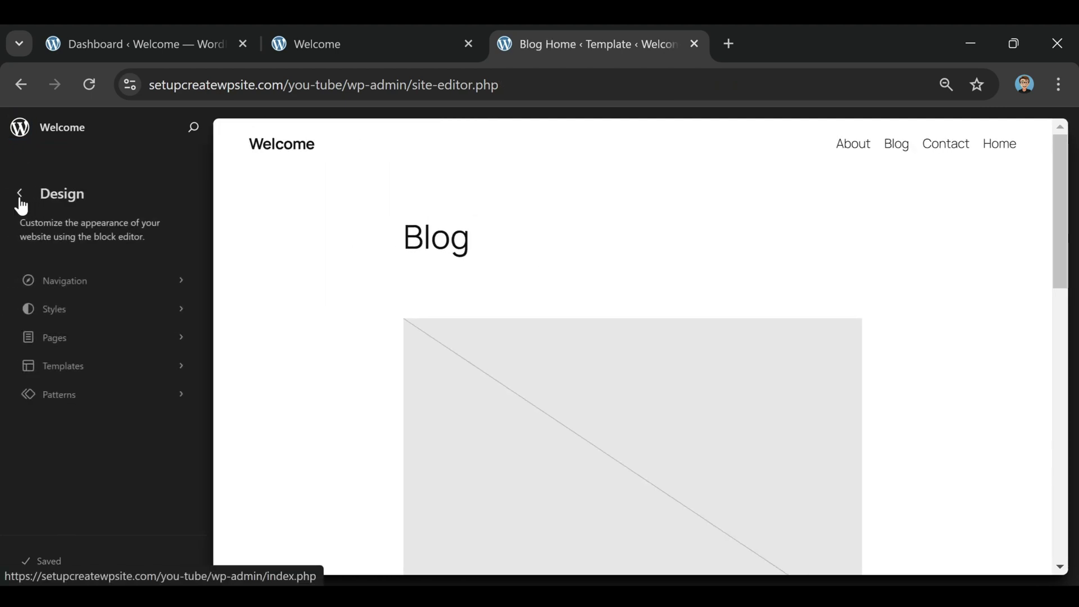
left_click(58, 318)
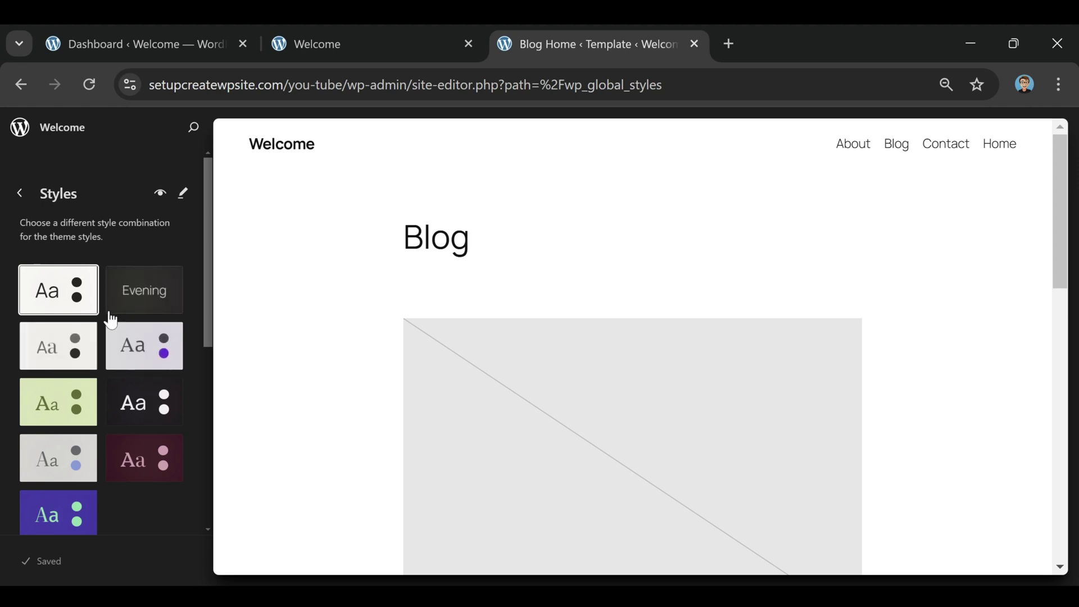
left_click(153, 308)
left_click(160, 362)
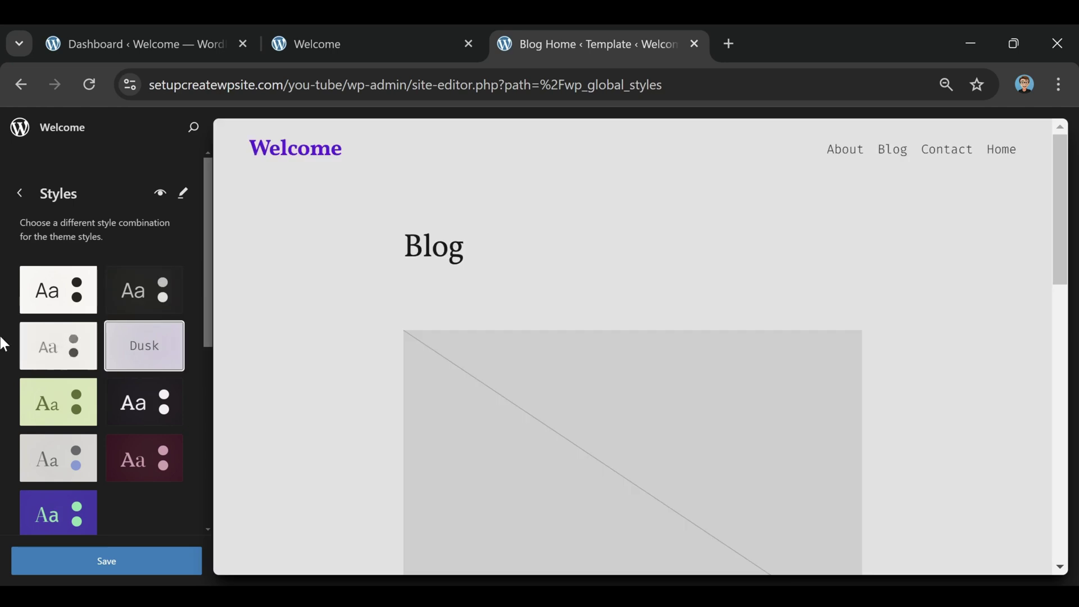
left_click(59, 354)
left_click(60, 419)
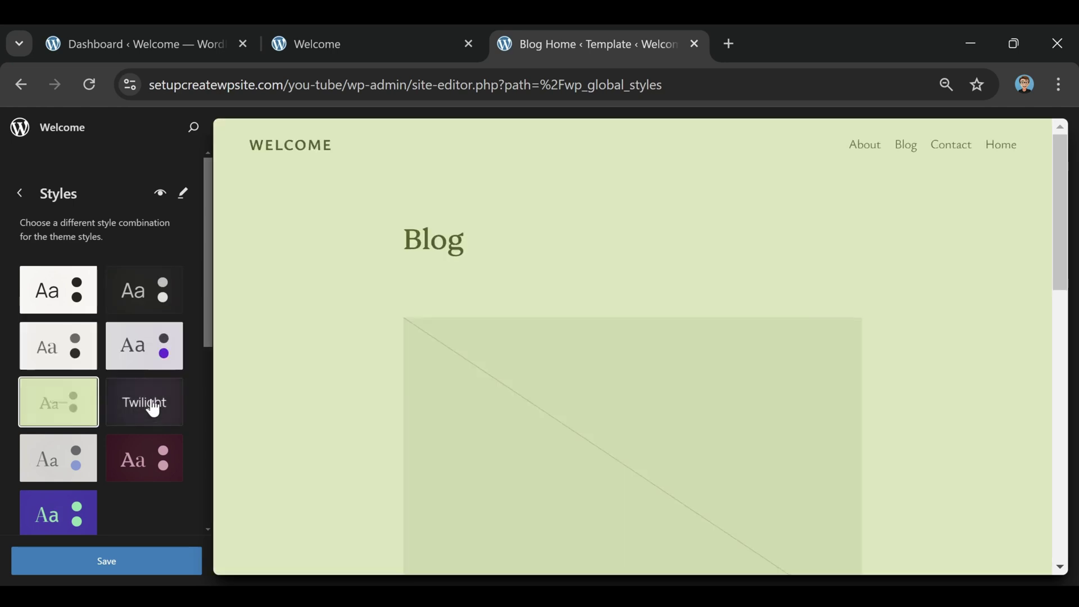
left_click(152, 408)
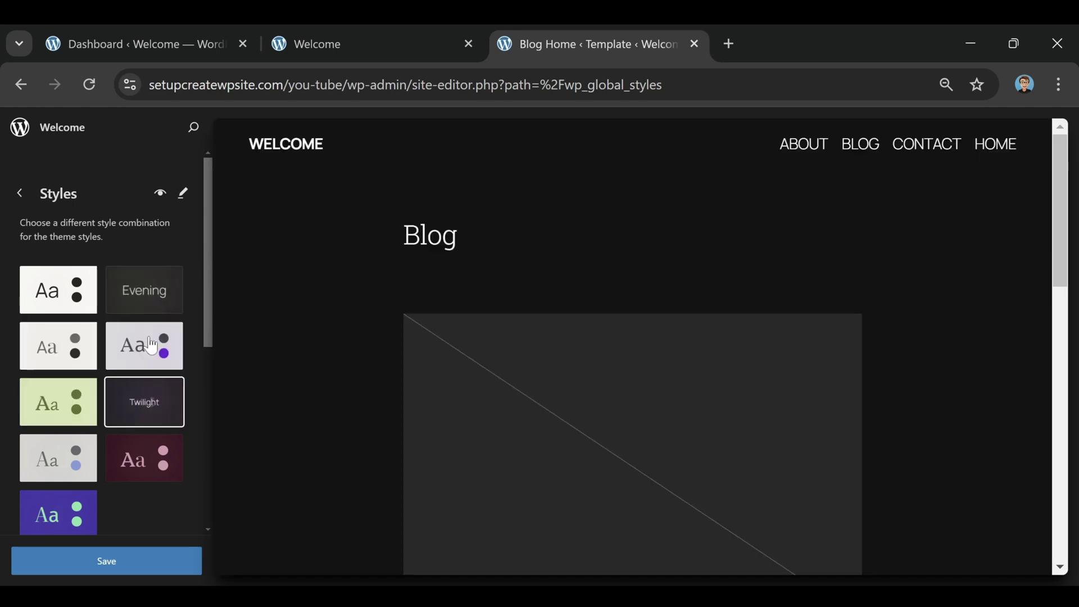
left_click(152, 297)
left_click(159, 391)
left_click(150, 294)
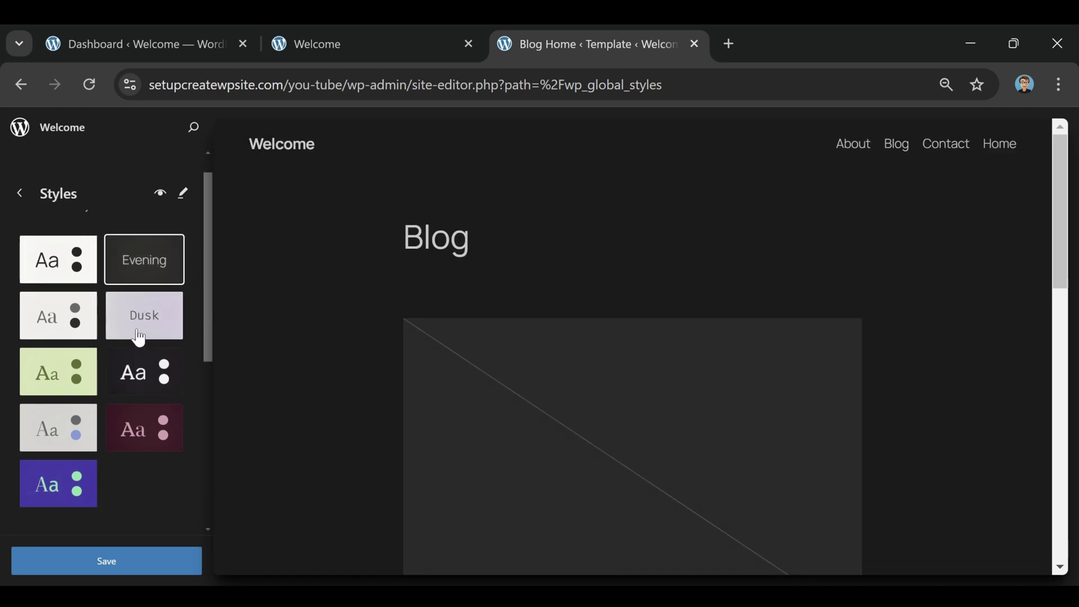
scroll(101, 308, "down", 5)
Scroll to Typography and preview the second and third font pairings.
scroll(80, 245, "down", 3)
scroll(82, 242, "up", 3)
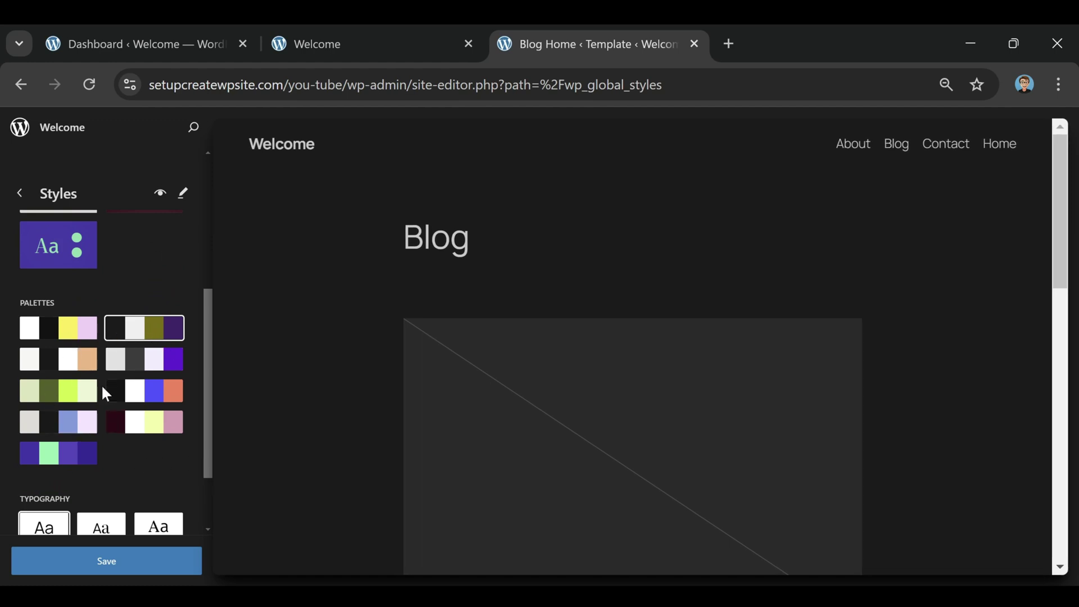
scroll(106, 393, "down", 2)
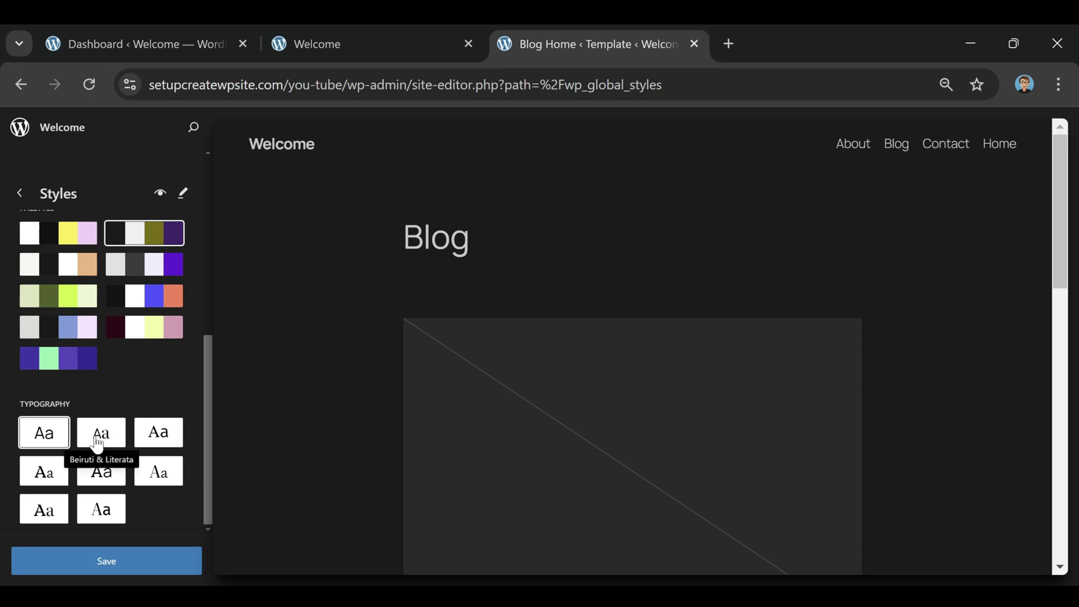
scroll(101, 449, "up", 6)
scroll(104, 387, "down", 6)
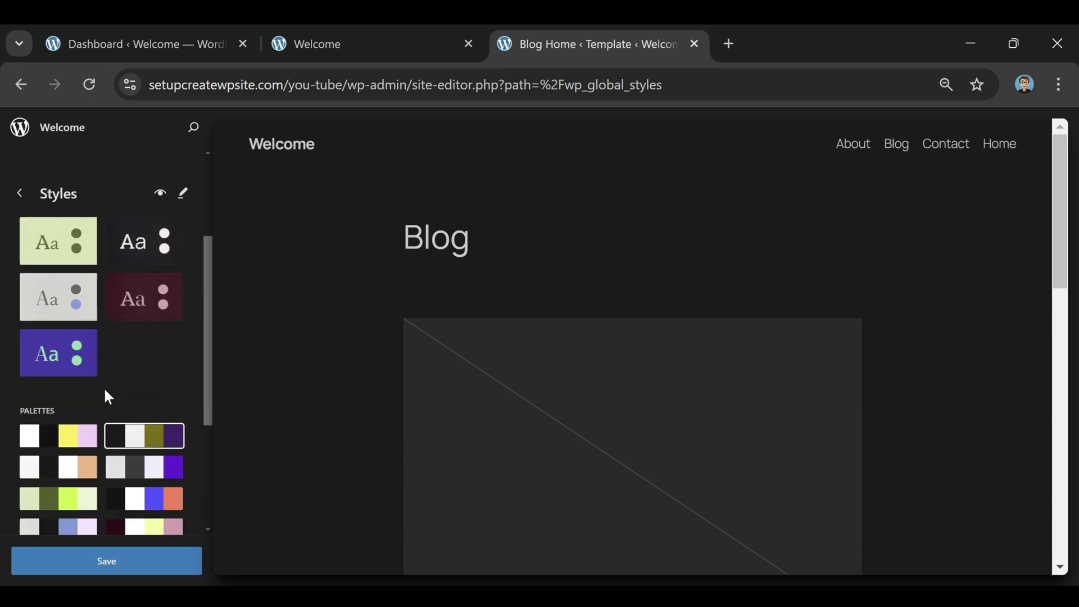
left_click(107, 444)
left_click(166, 446)
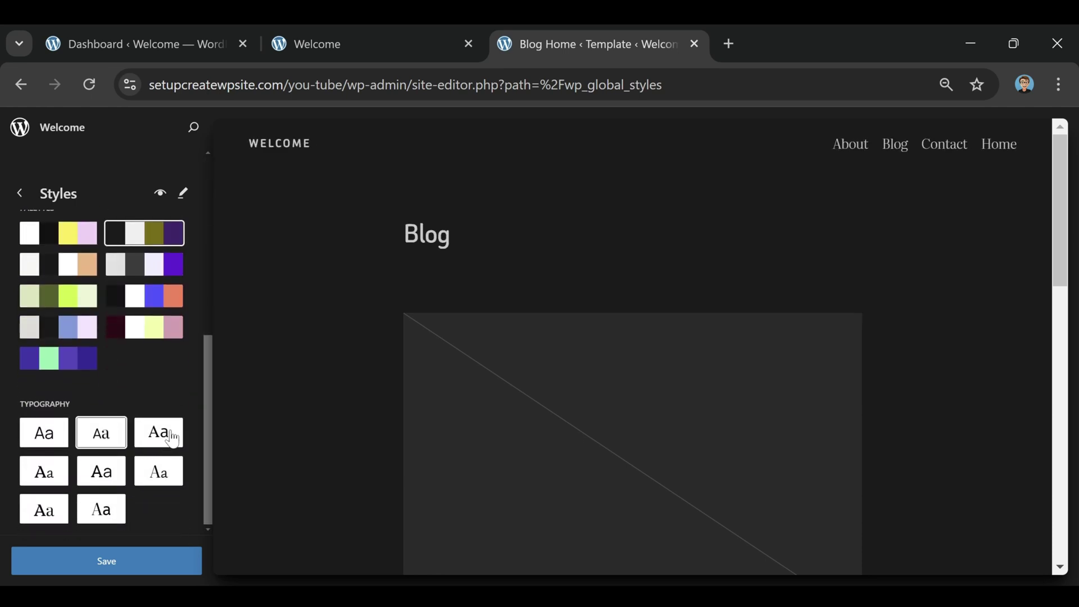
Compare more pairings, including Roboto Slab & Manrope, then save the spaced-uppercase-title pairing.
left_click(56, 473)
left_click(110, 475)
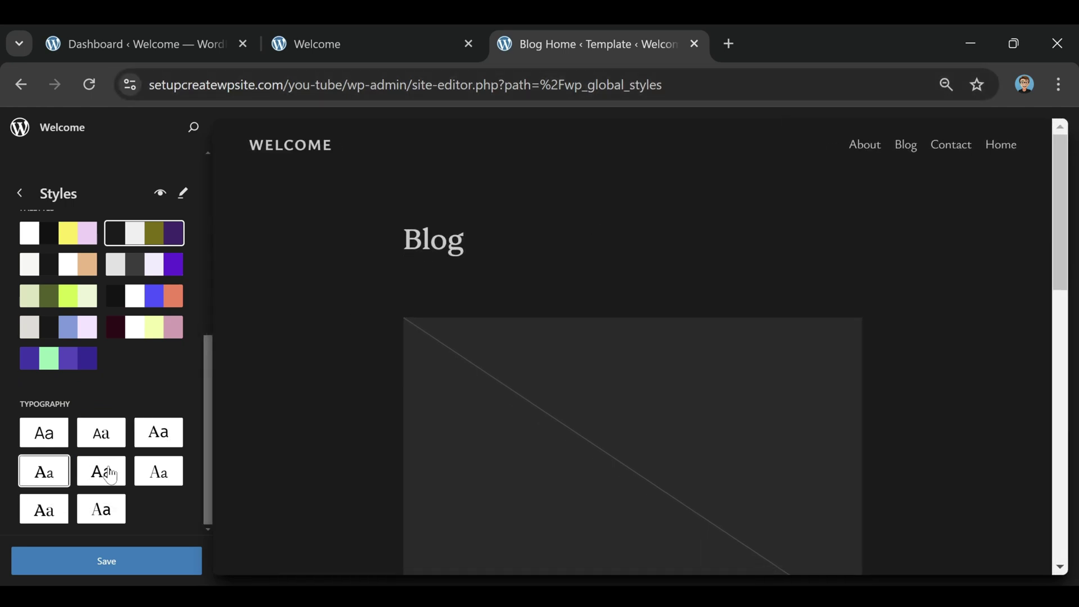
left_click(162, 479)
left_click(91, 509)
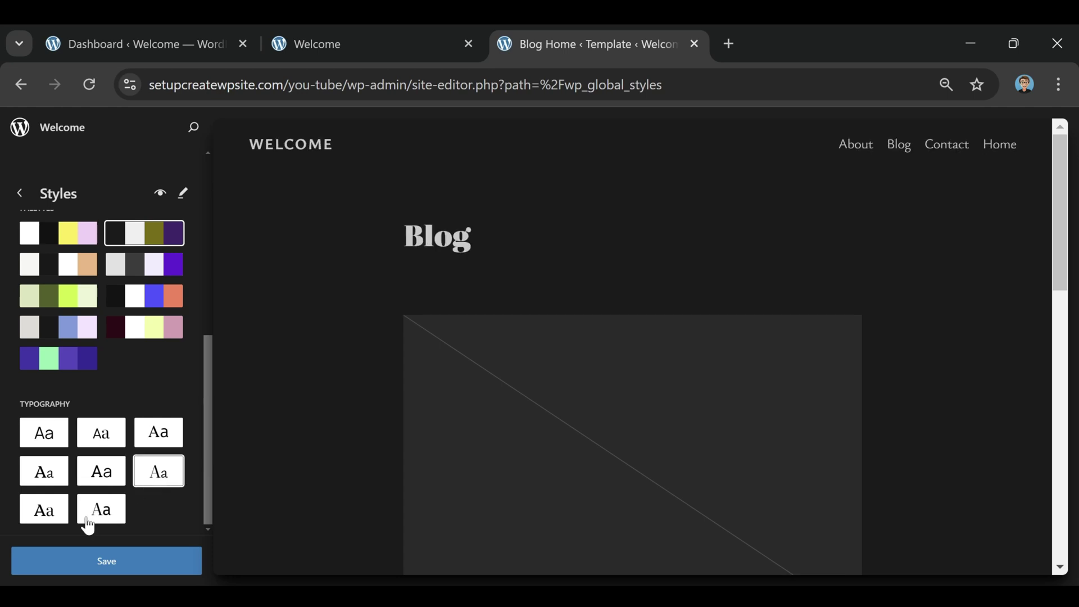
left_click(45, 520)
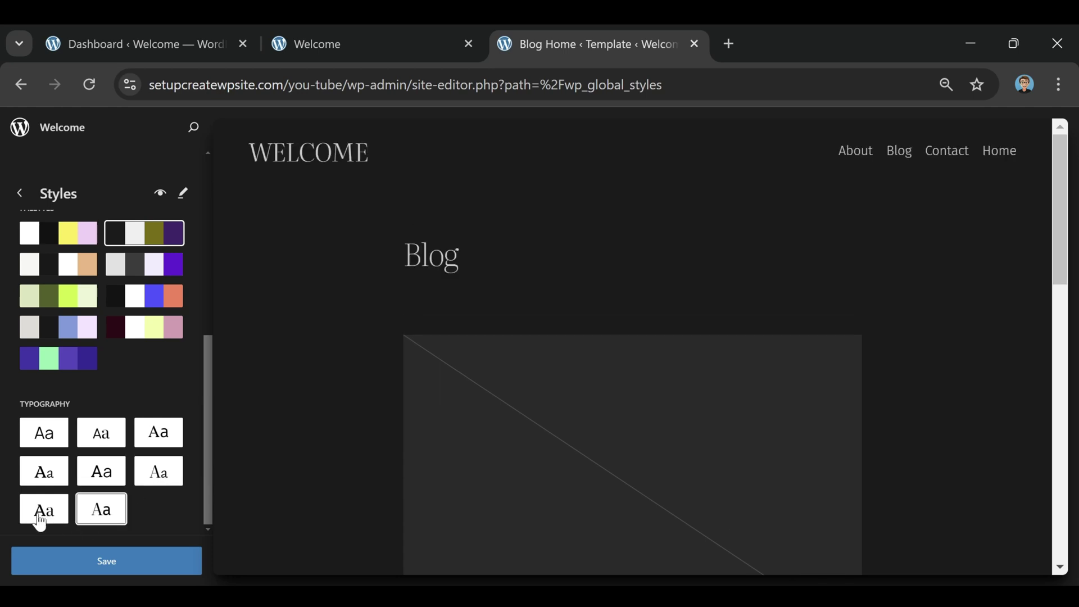
left_click(114, 482)
left_click(57, 474)
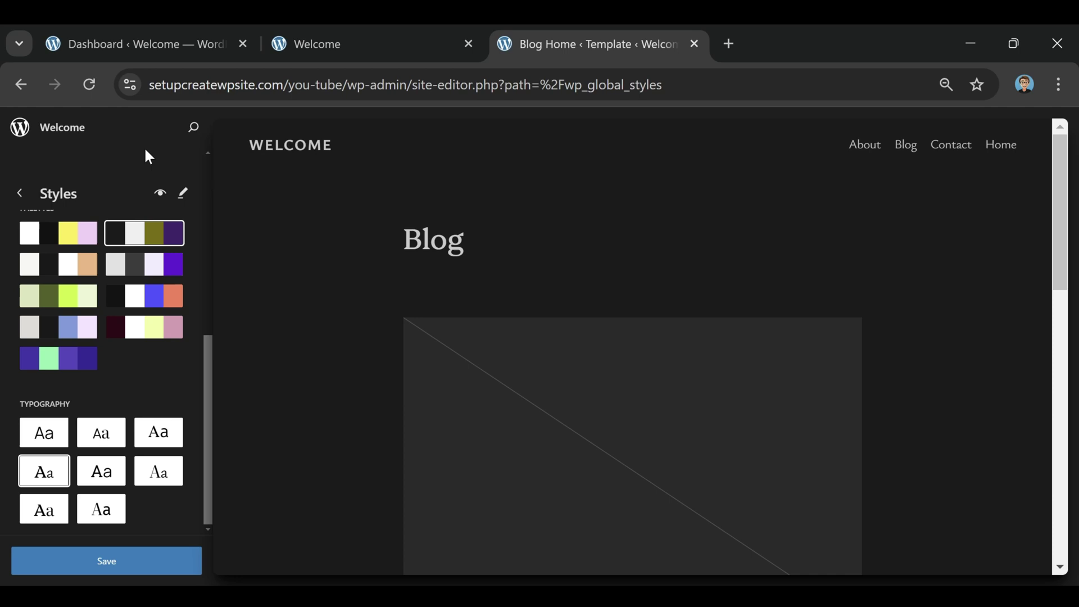
left_click(117, 564)
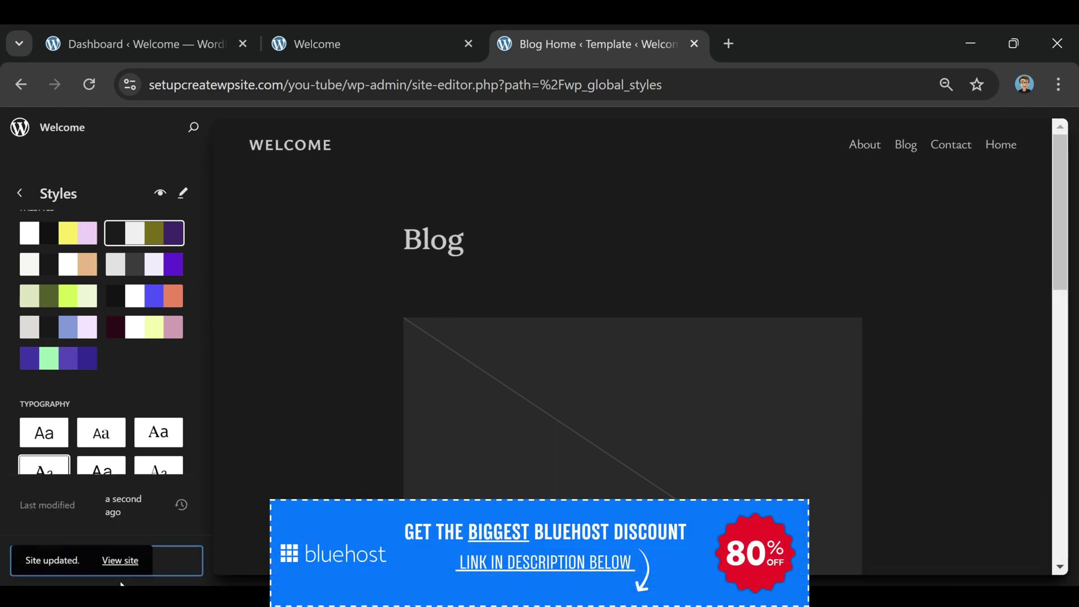
Reload the live site to check the dark style and fonts, then return to the Blog Home template.
left_click(354, 47)
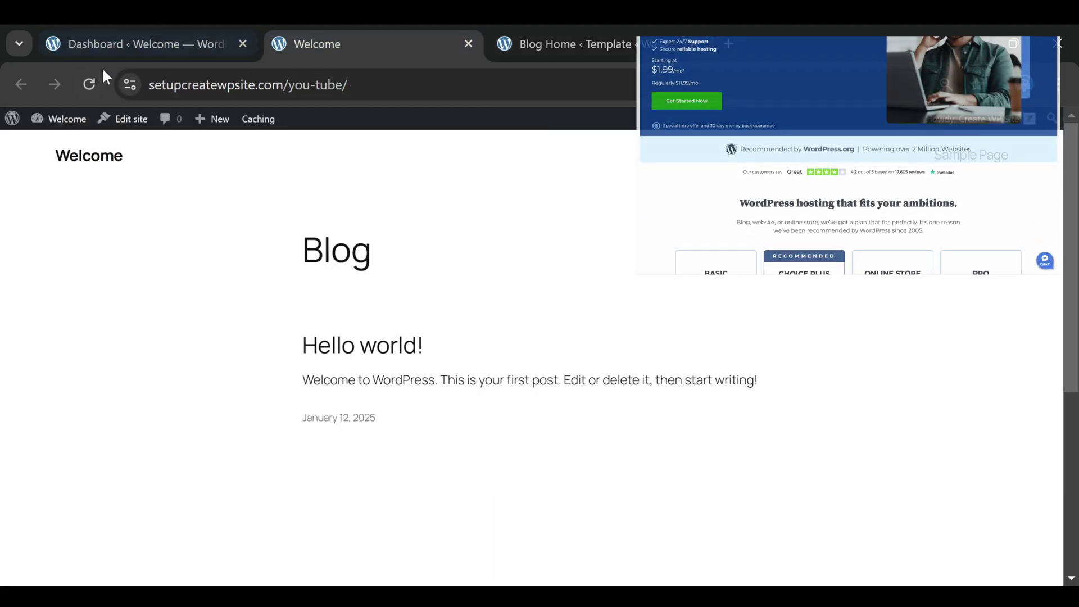
left_click(85, 87)
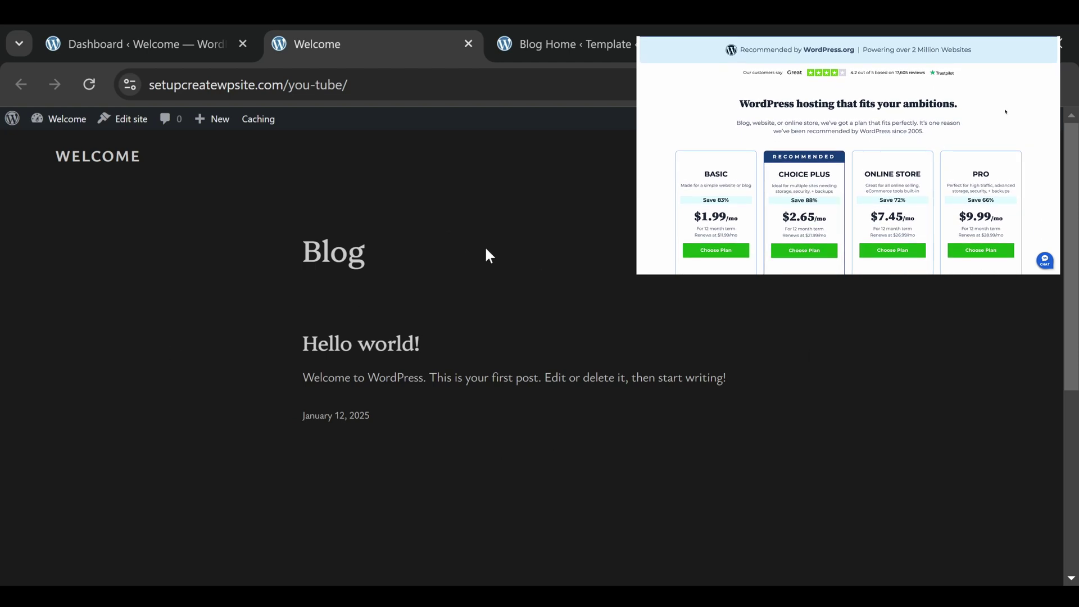
scroll(517, 295, "down", 5)
scroll(529, 337, "up", 5)
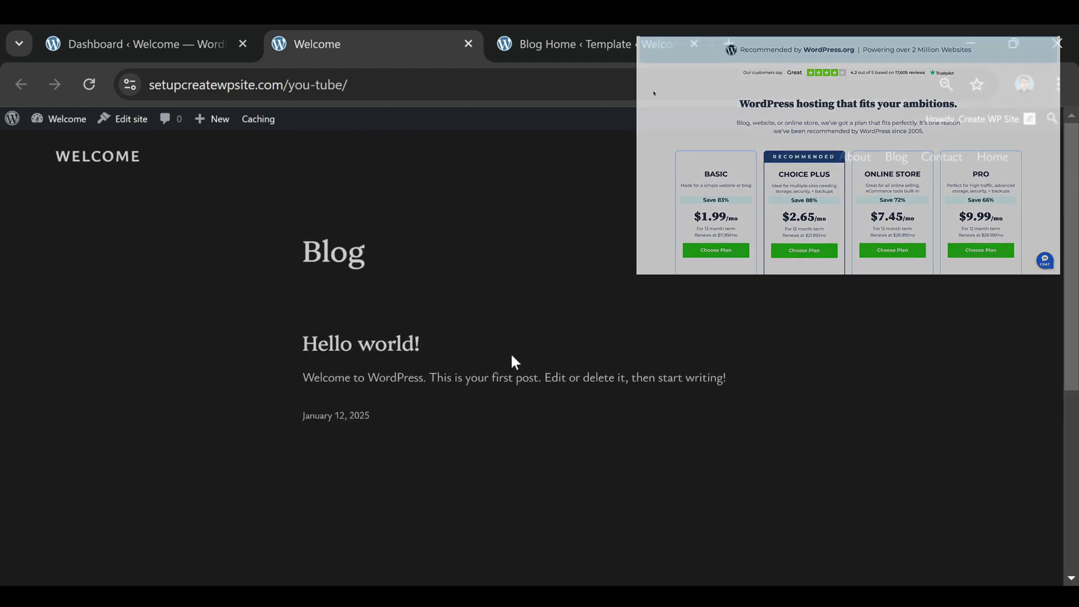
left_click(563, 44)
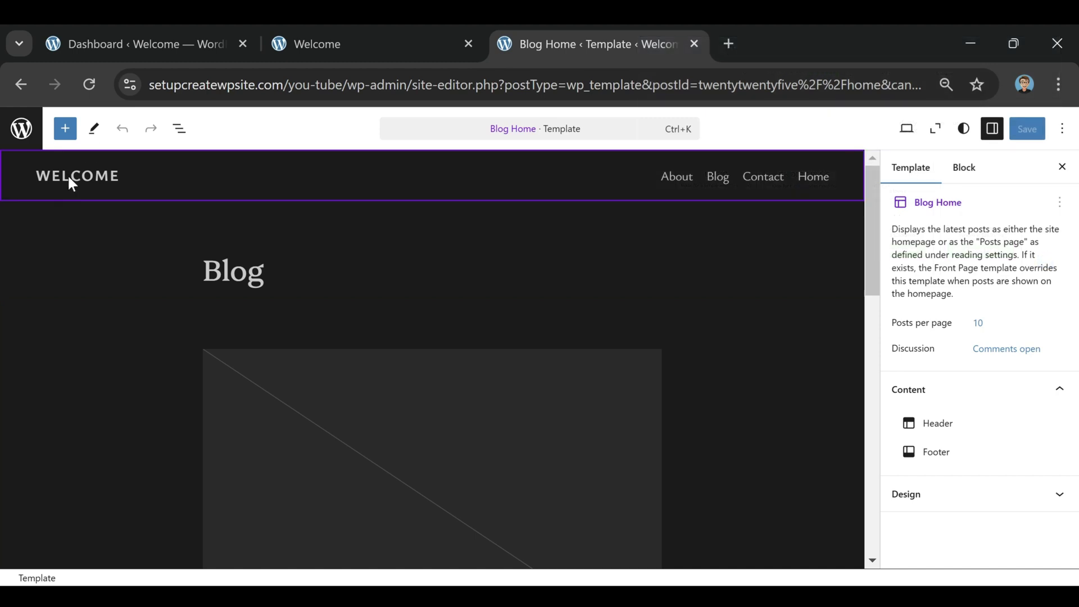
left_click(69, 175)
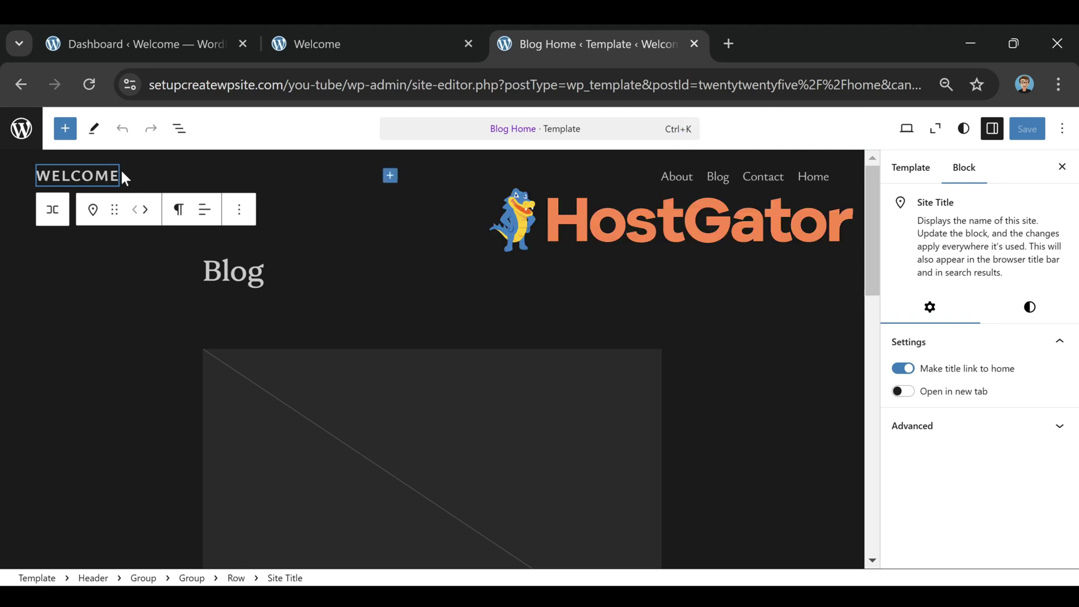
Replace the site title 'WELCOME' with 'Digital Traffic Lab'.
key("Right")
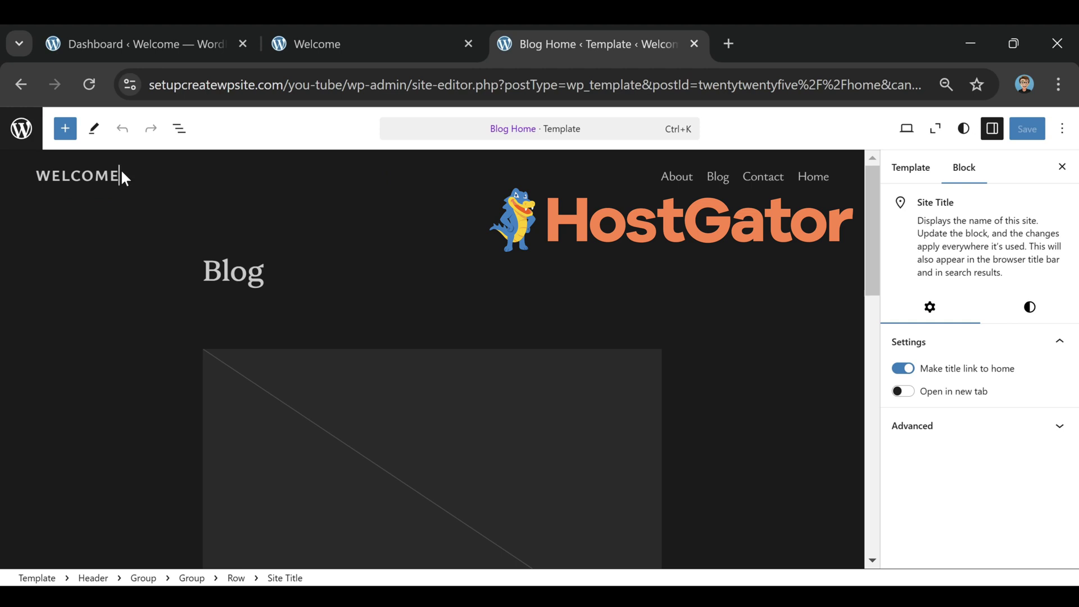
key("BackSpace")
key("BackSpace")
key("BackSpace")
key("BackSpace")
key("BackSpace")
key("BackSpace")
key("BackSpace")
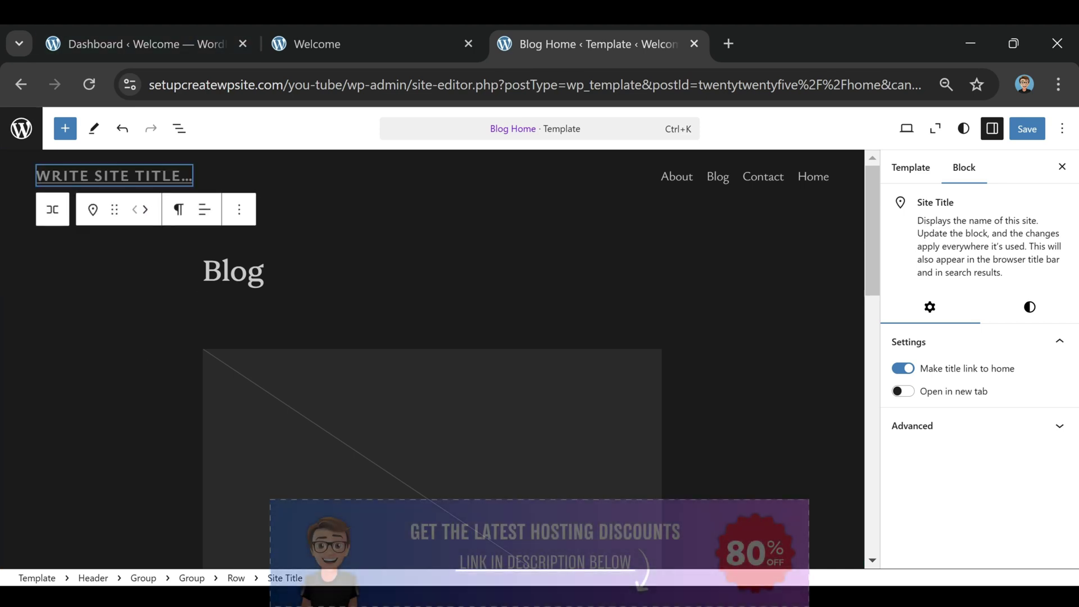
type("Digital Traffic")
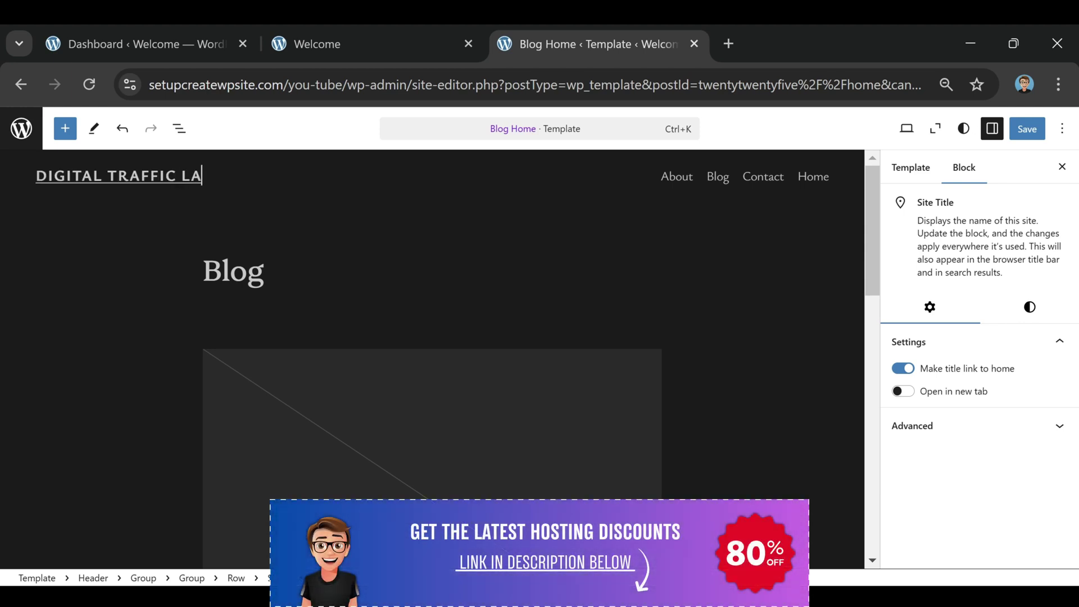
left_click(225, 371)
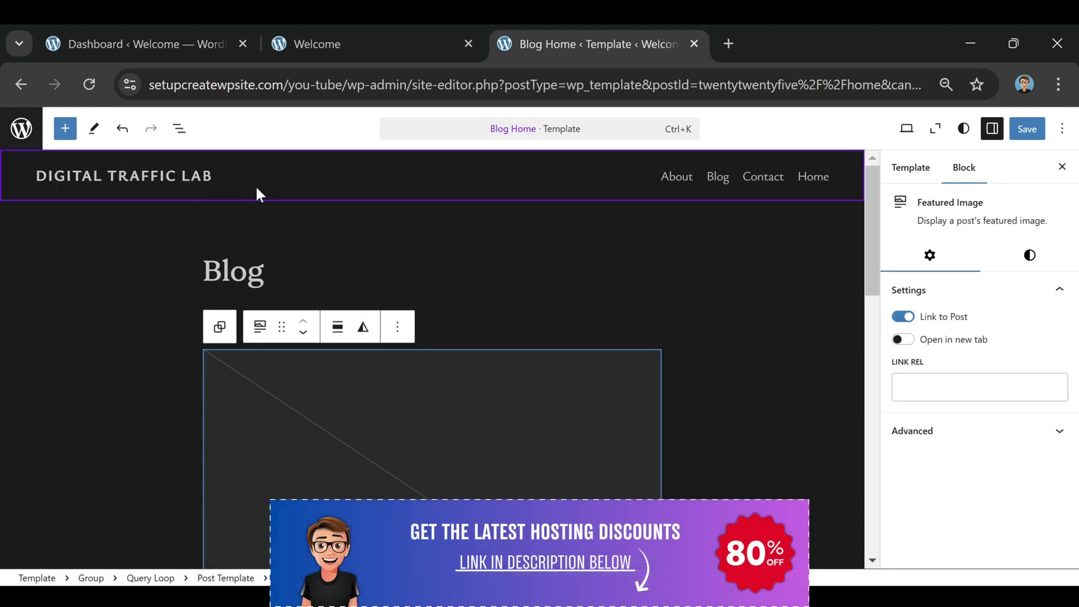
Save the template with the new site title, then select the header's Navigation block.
left_click(1024, 135)
left_click(1026, 134)
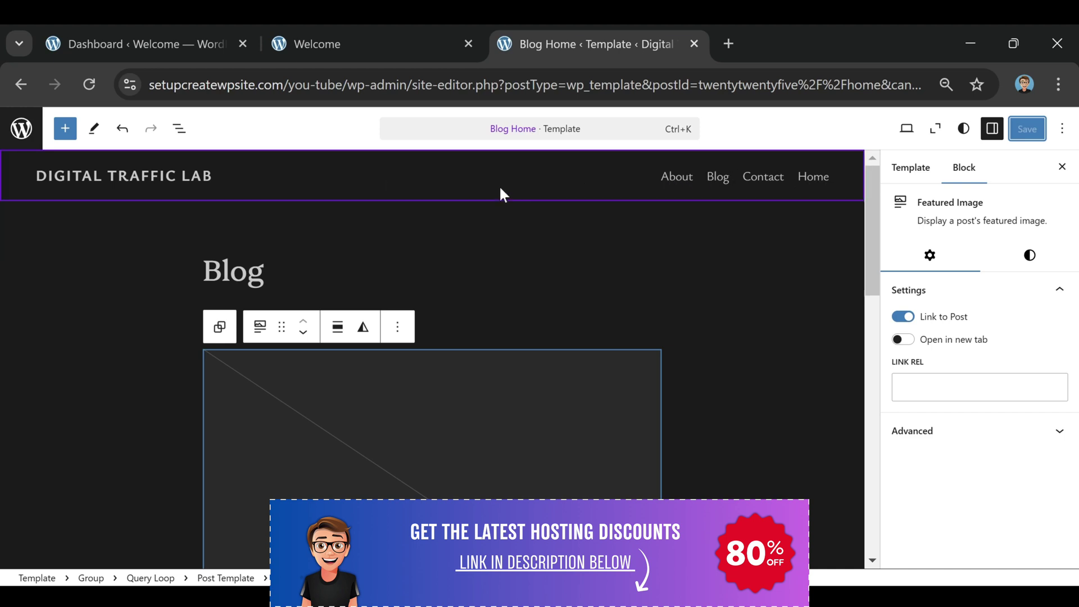
left_click(548, 171)
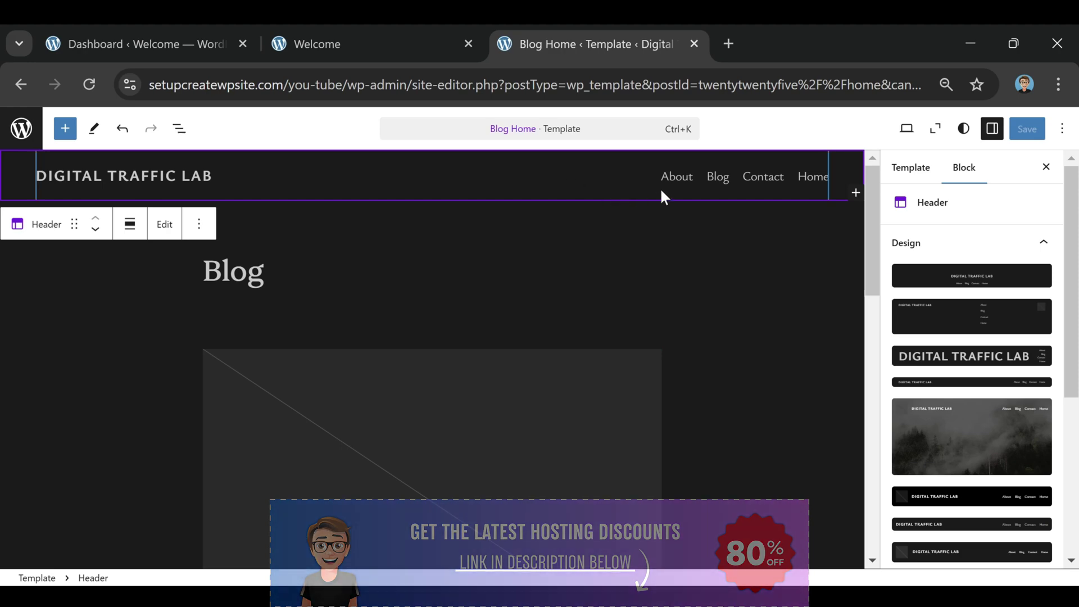
left_click(696, 165)
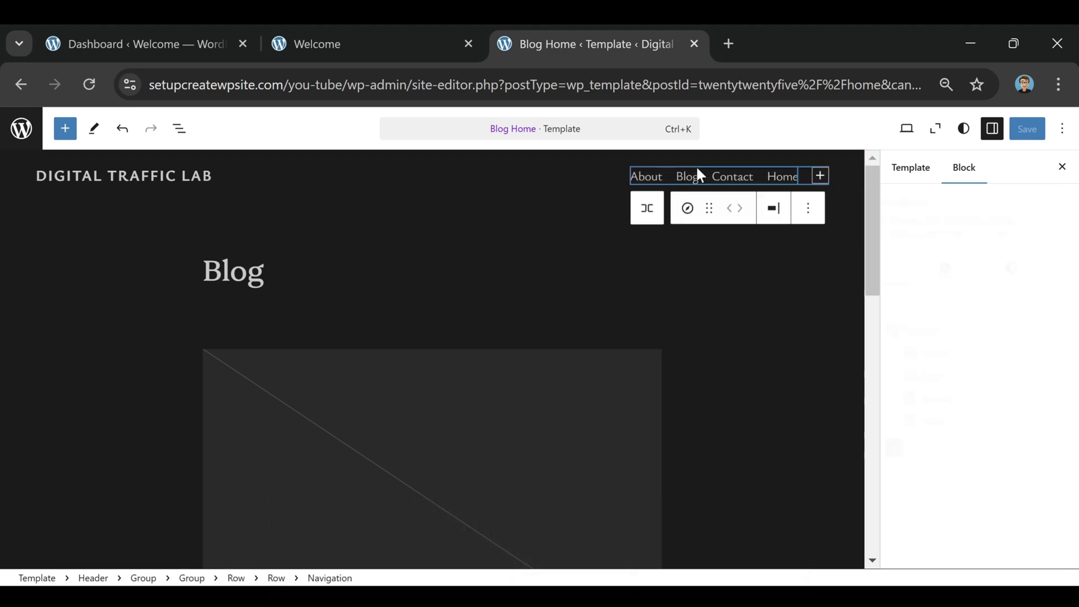